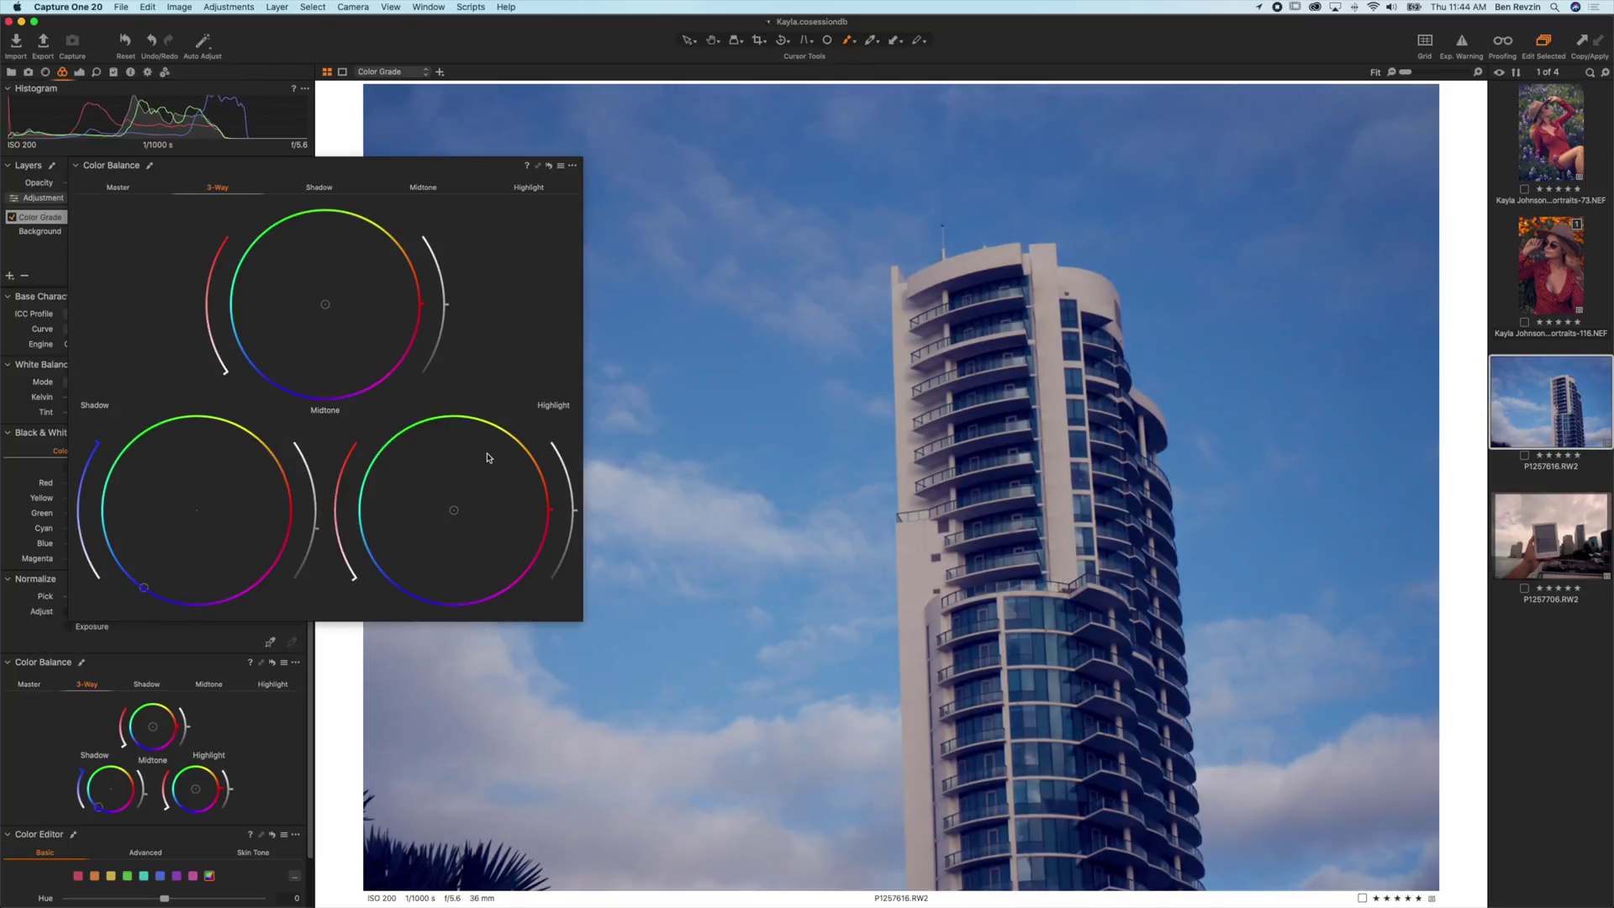
- Warm the tower photo's highlights toward orange, then paste the Color grade onto the red-dress portrait at about 67% opacity
drag(454, 510, 528, 460)
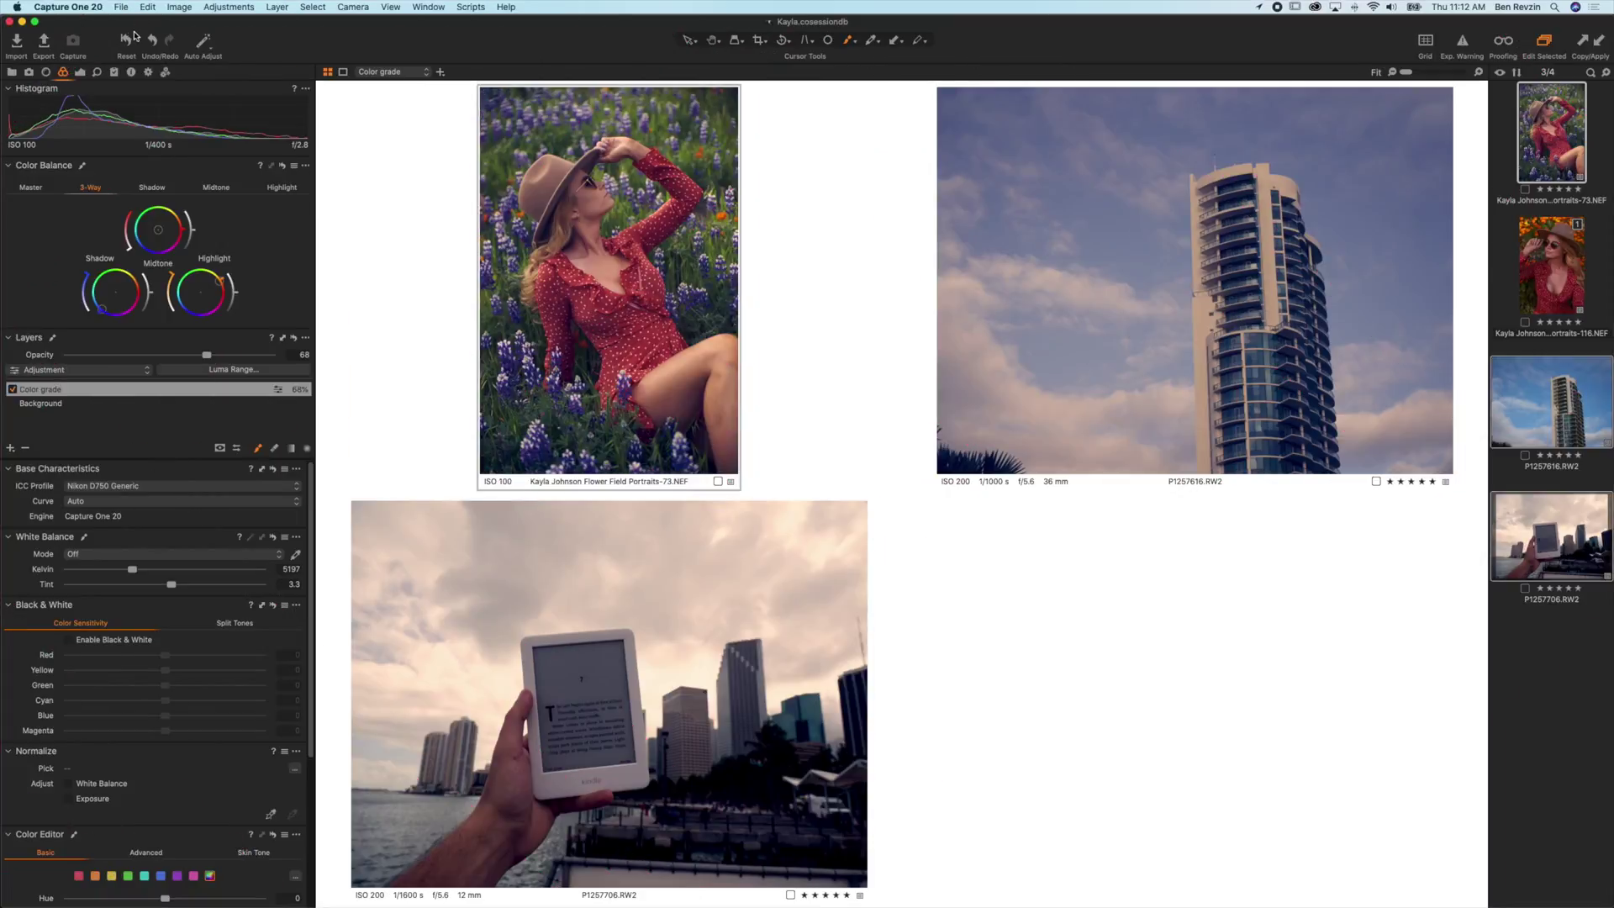
click(126, 38)
click(1563, 271)
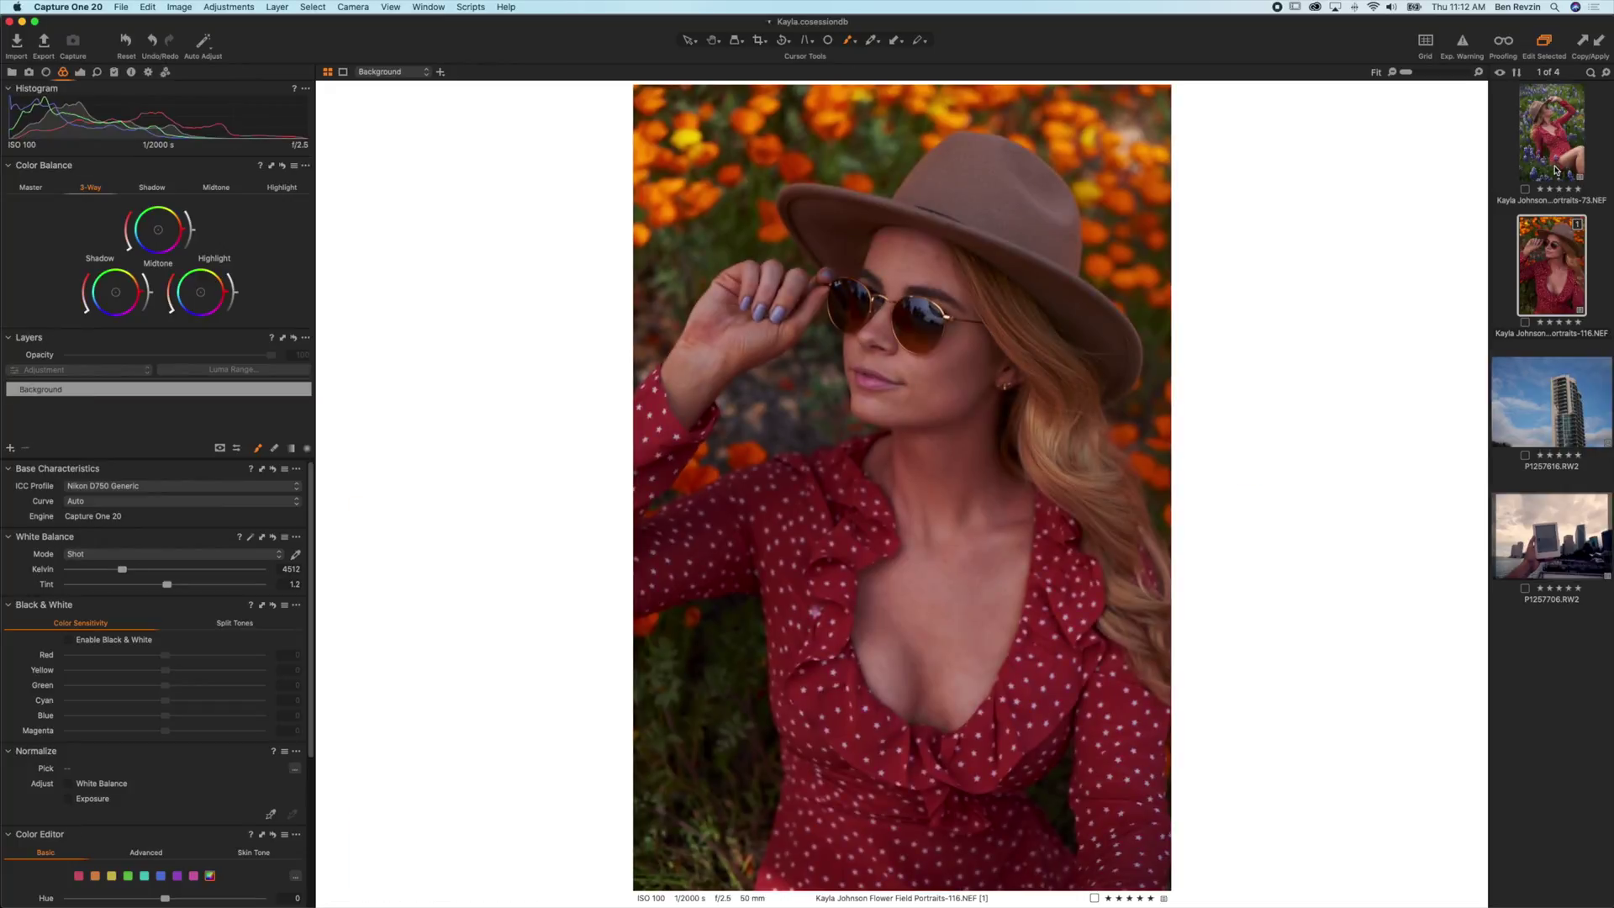
click(1599, 43)
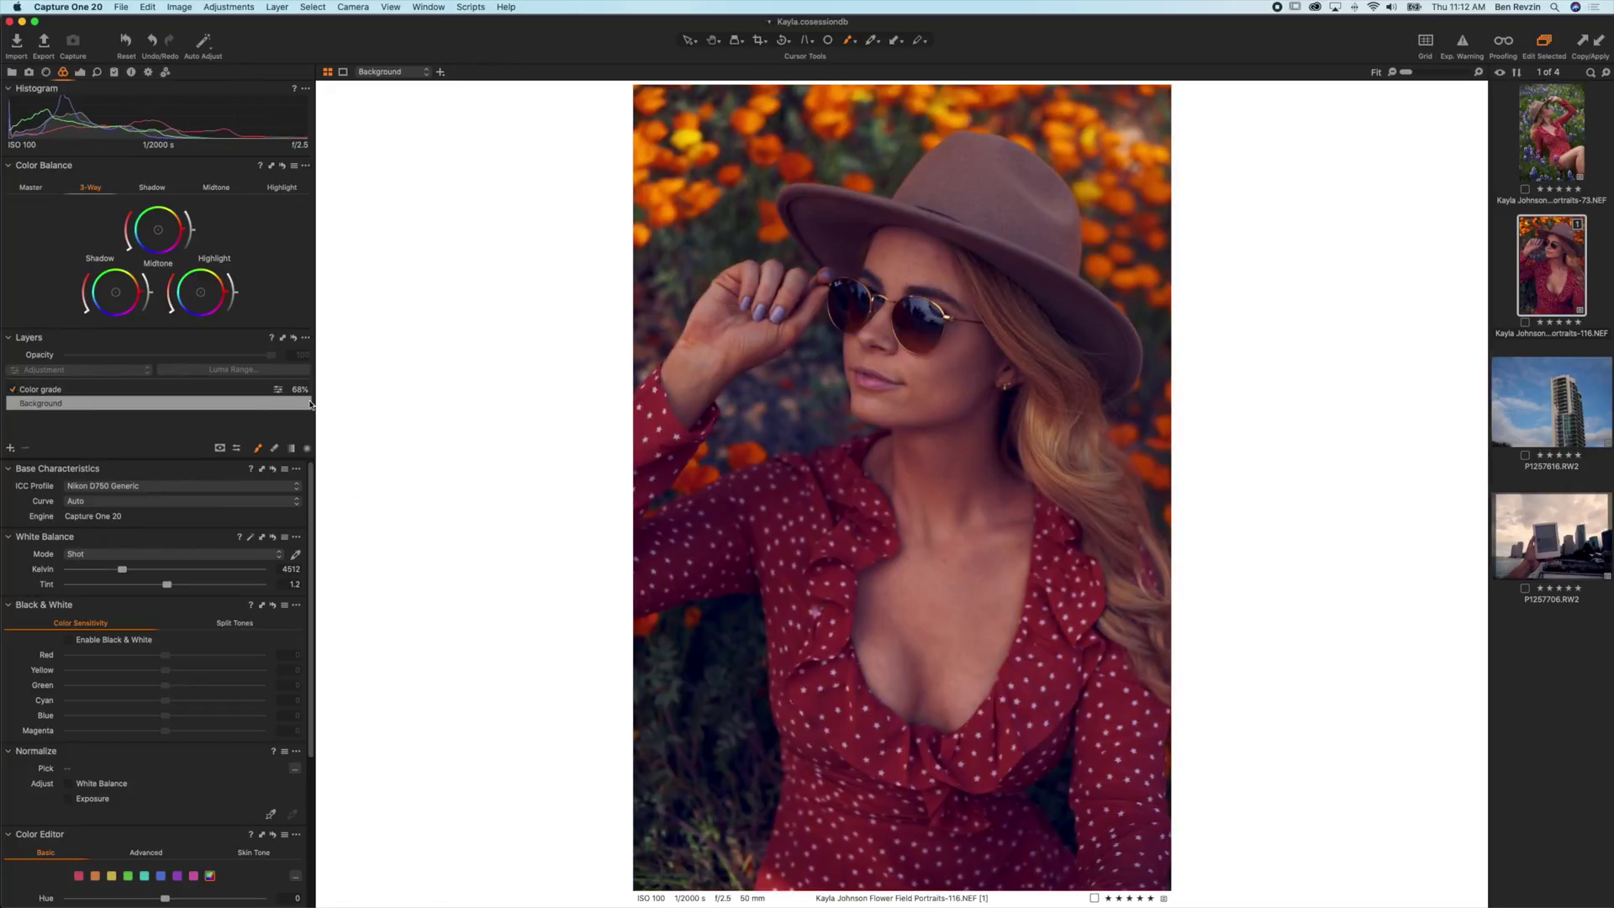
click(209, 390)
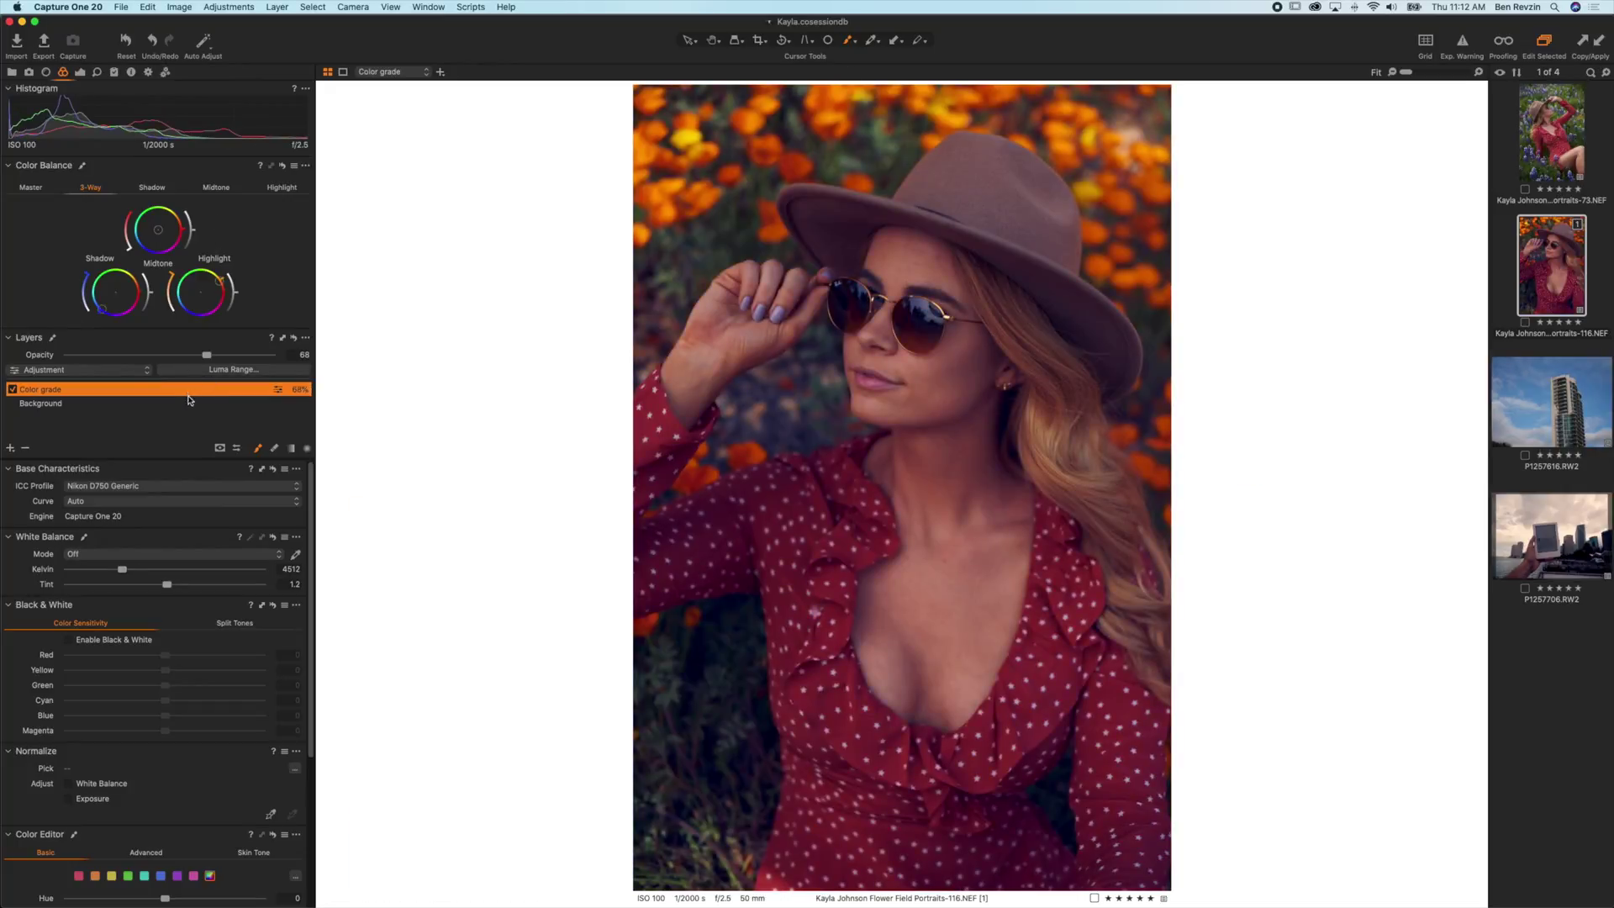
mouse_move(206, 355)
mouse_down()
mouse_move(305, 360)
mouse_move(139, 363)
mouse_move(203, 373)
mouse_up()
- Reset the Kindle city photo's existing grade to neutral and show the Master colour-balance wheel
click(1524, 544)
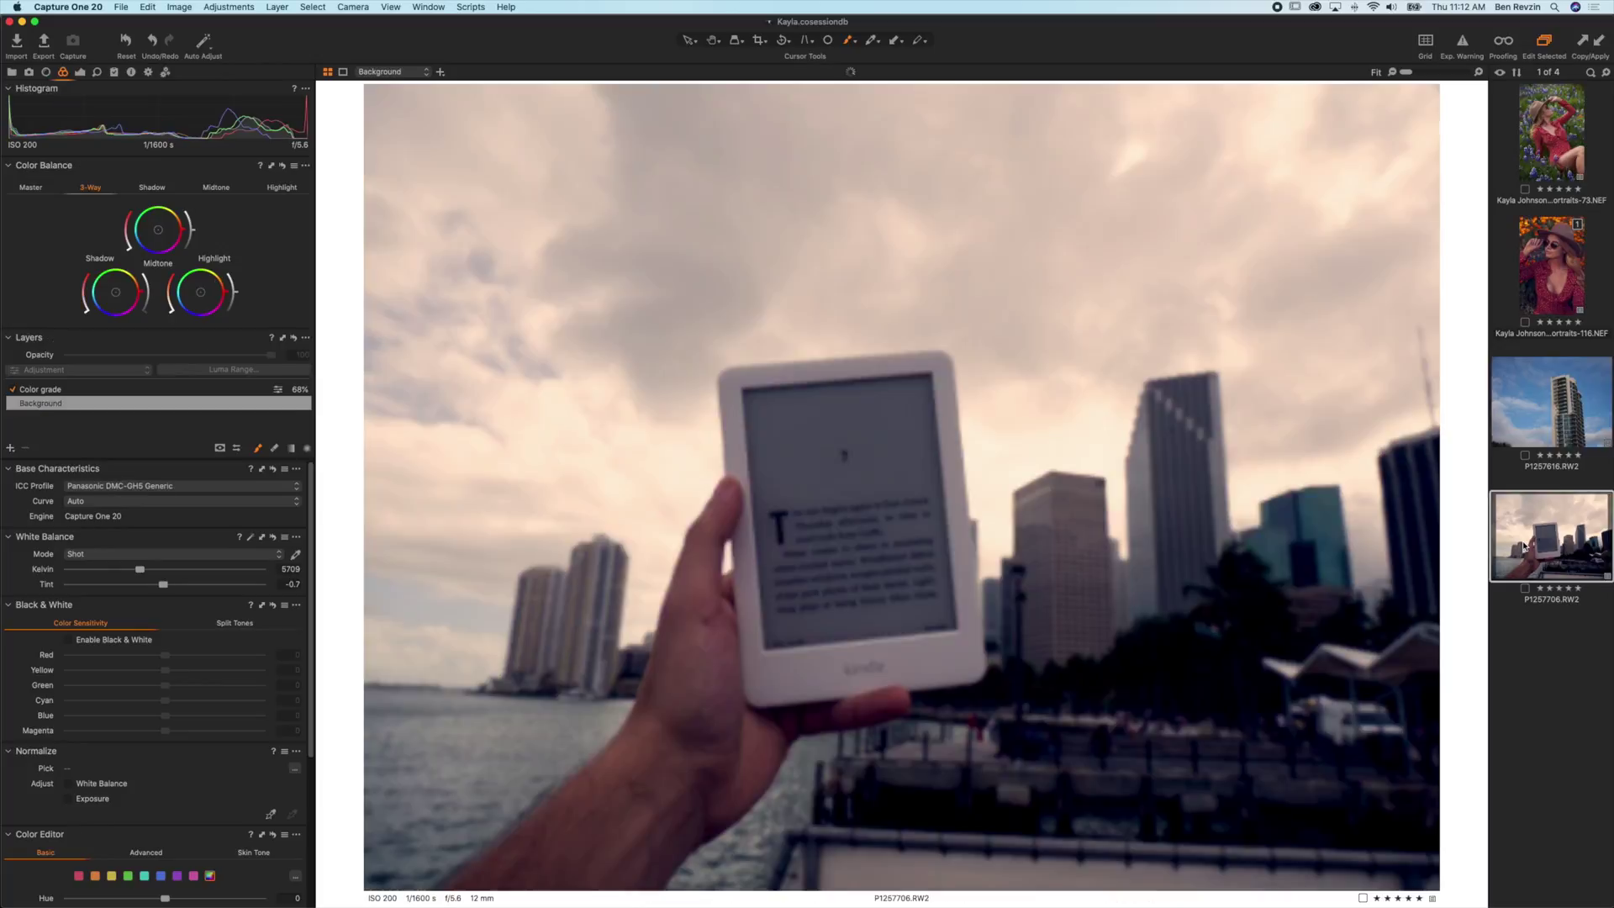
click(128, 51)
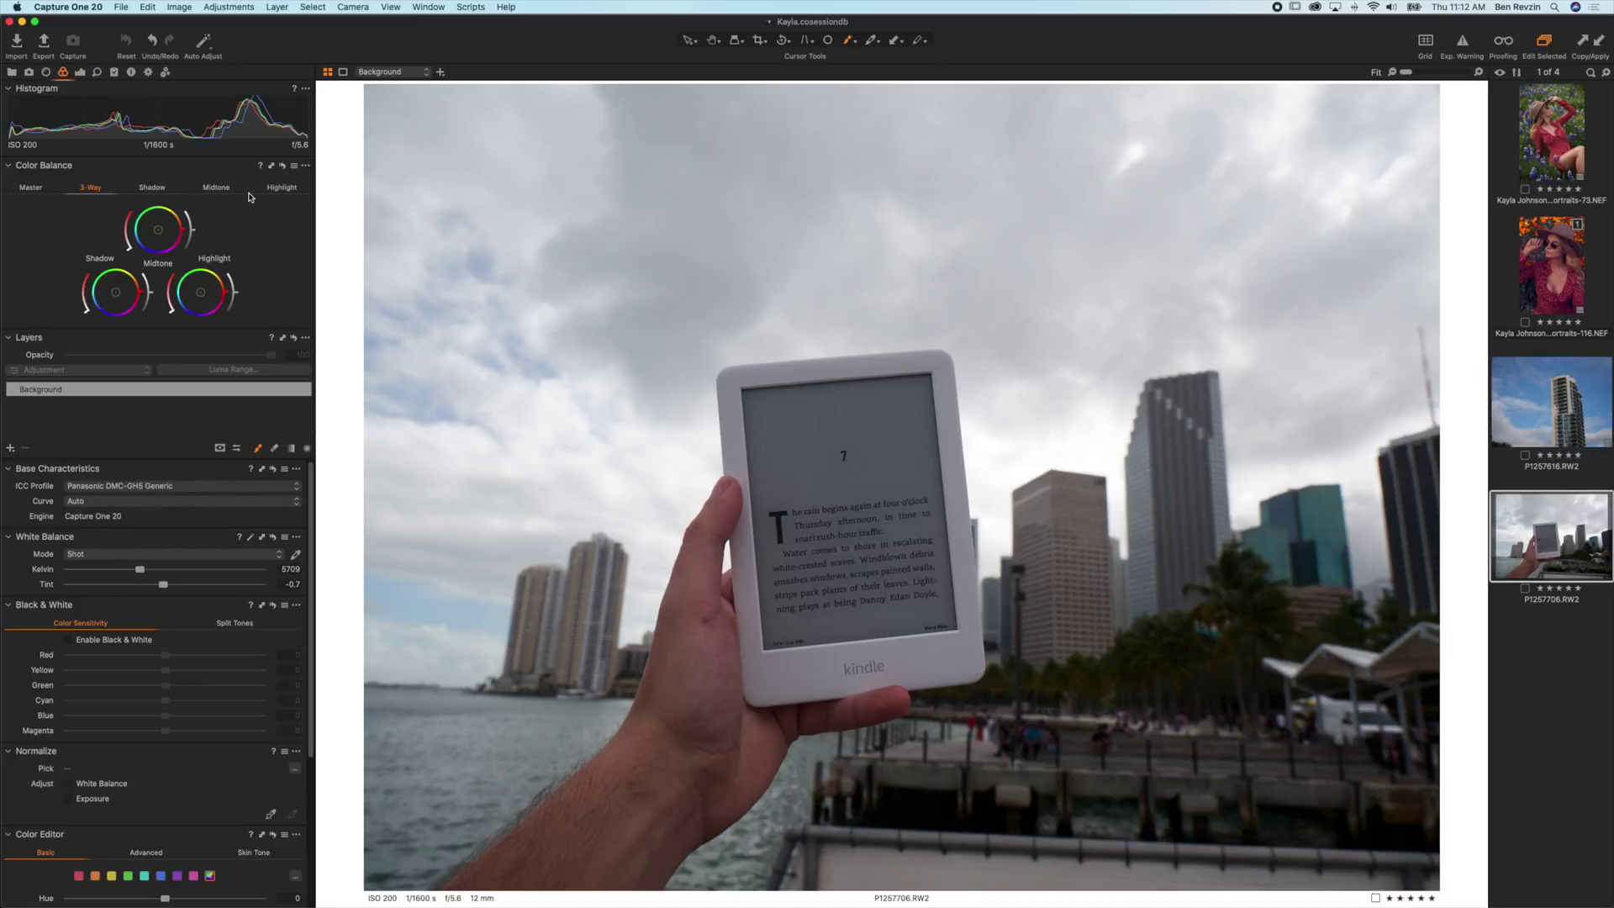
click(31, 189)
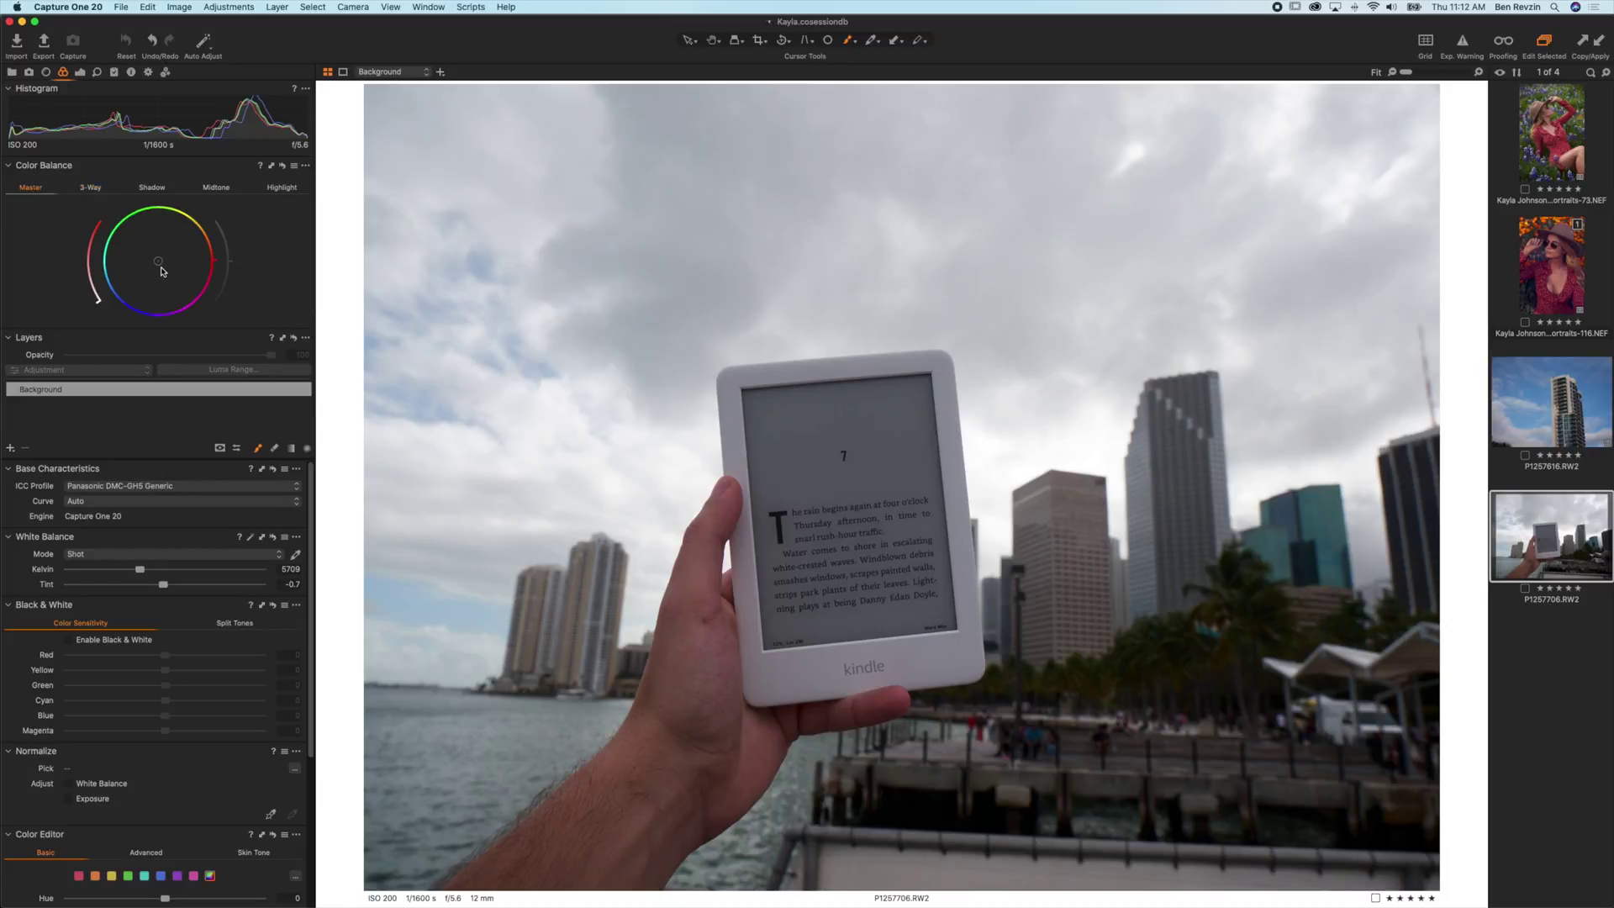
- Add a new filled adjustment layer named 'Color Grade'
click(10, 449)
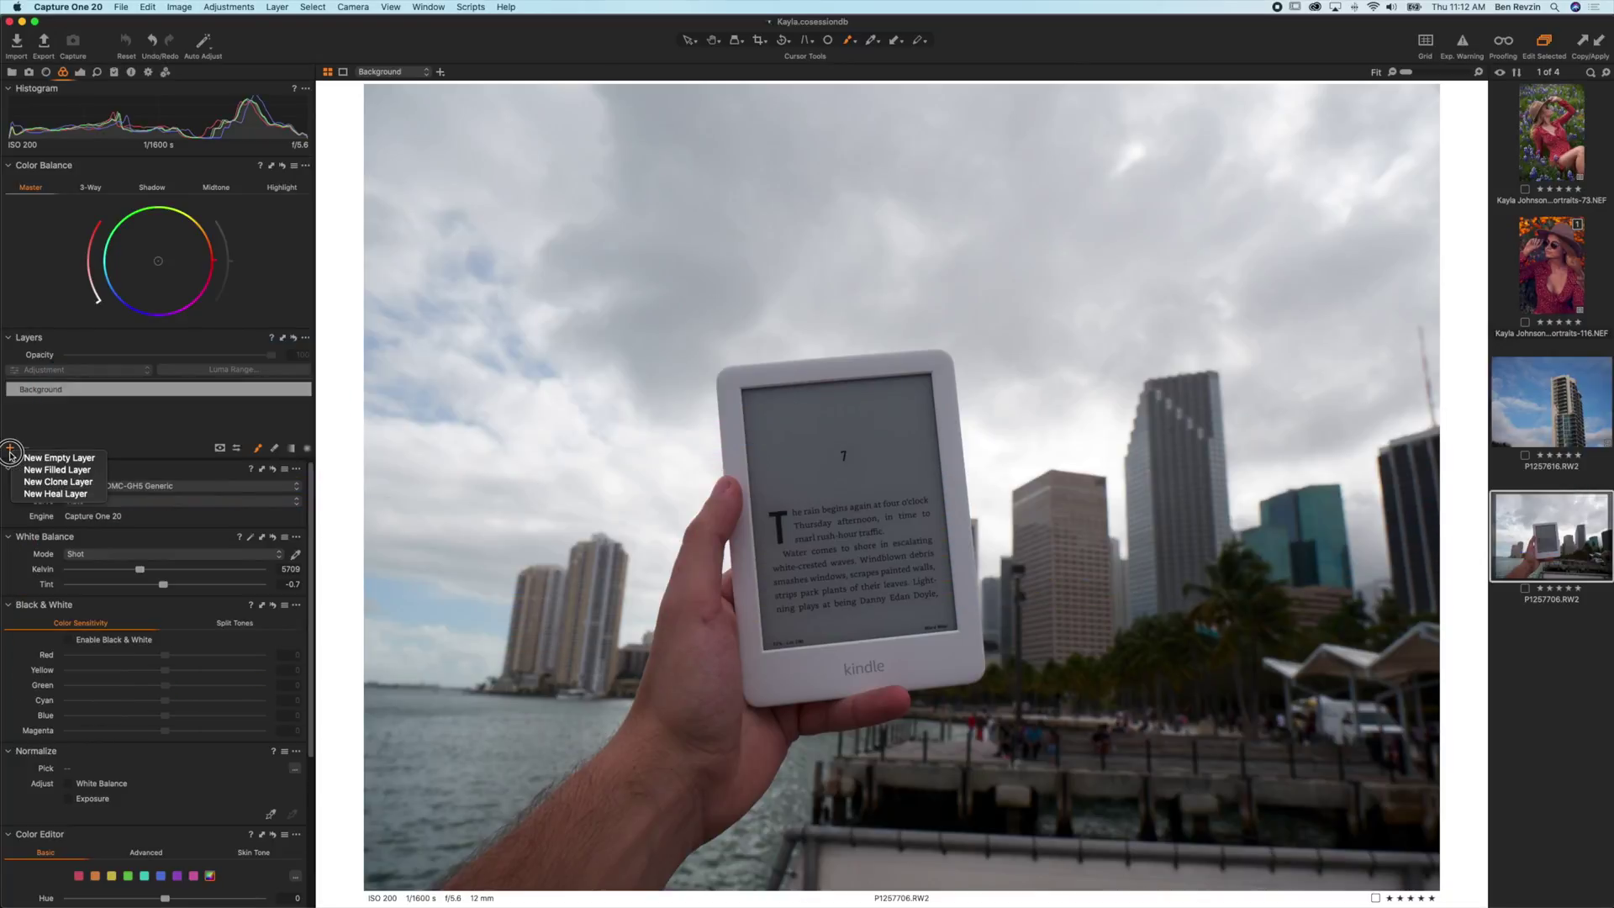
click(53, 470)
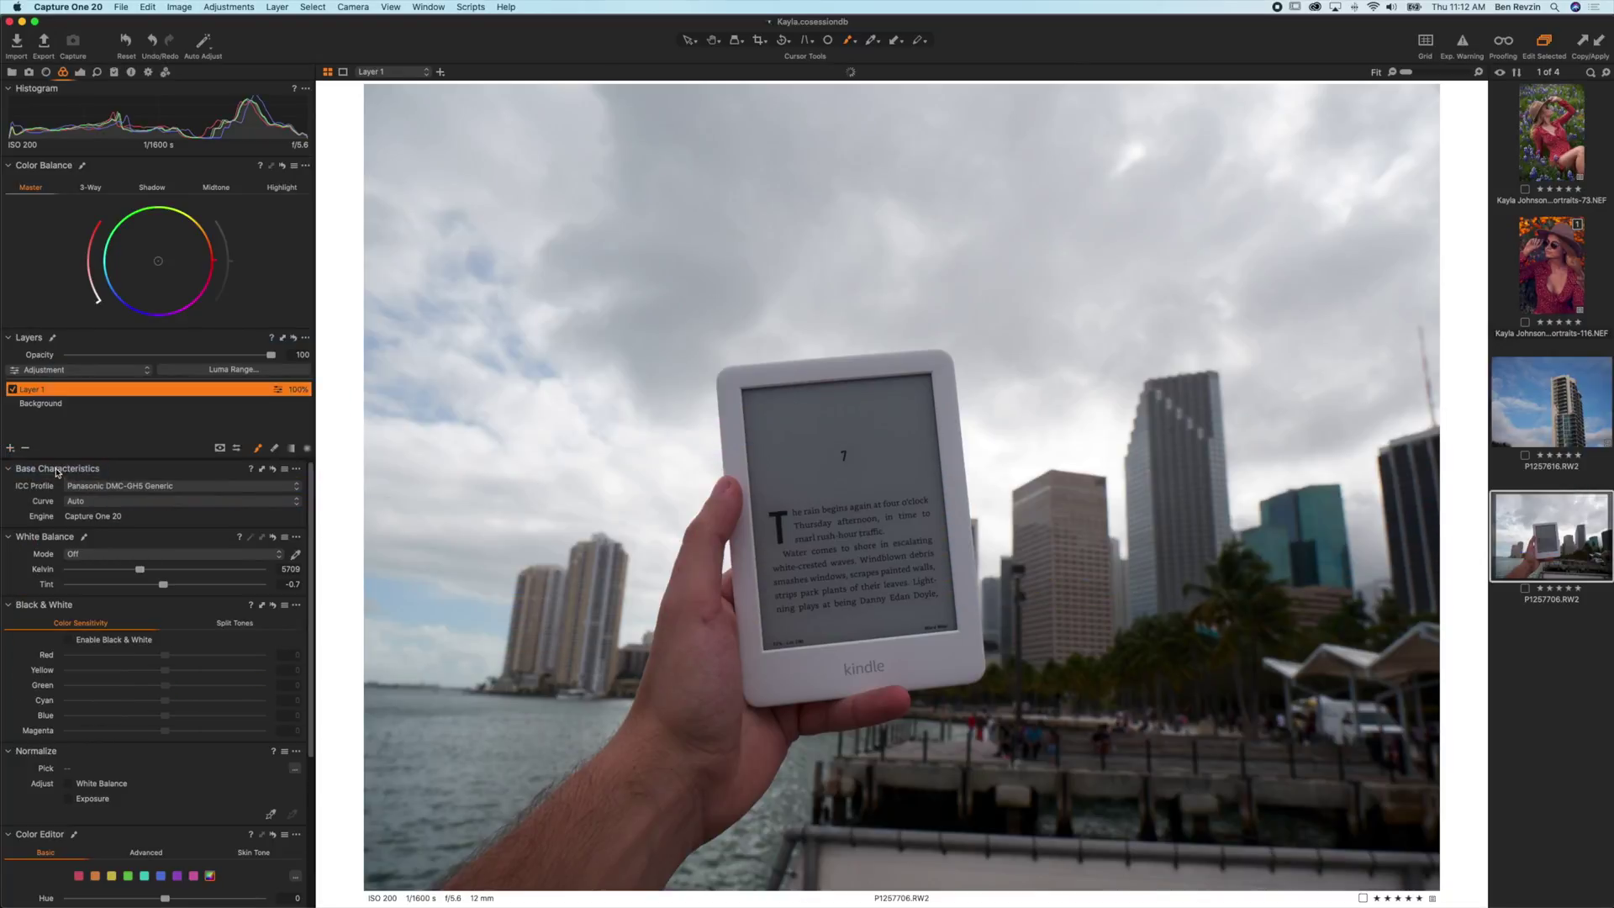
double_click(38, 389)
text(Color Grade)
key(Return)
- Try tinting the highlights darker, orange and then magenta, then reset the highlight wheel to neutral
click(284, 189)
drag(232, 264, 271, 277)
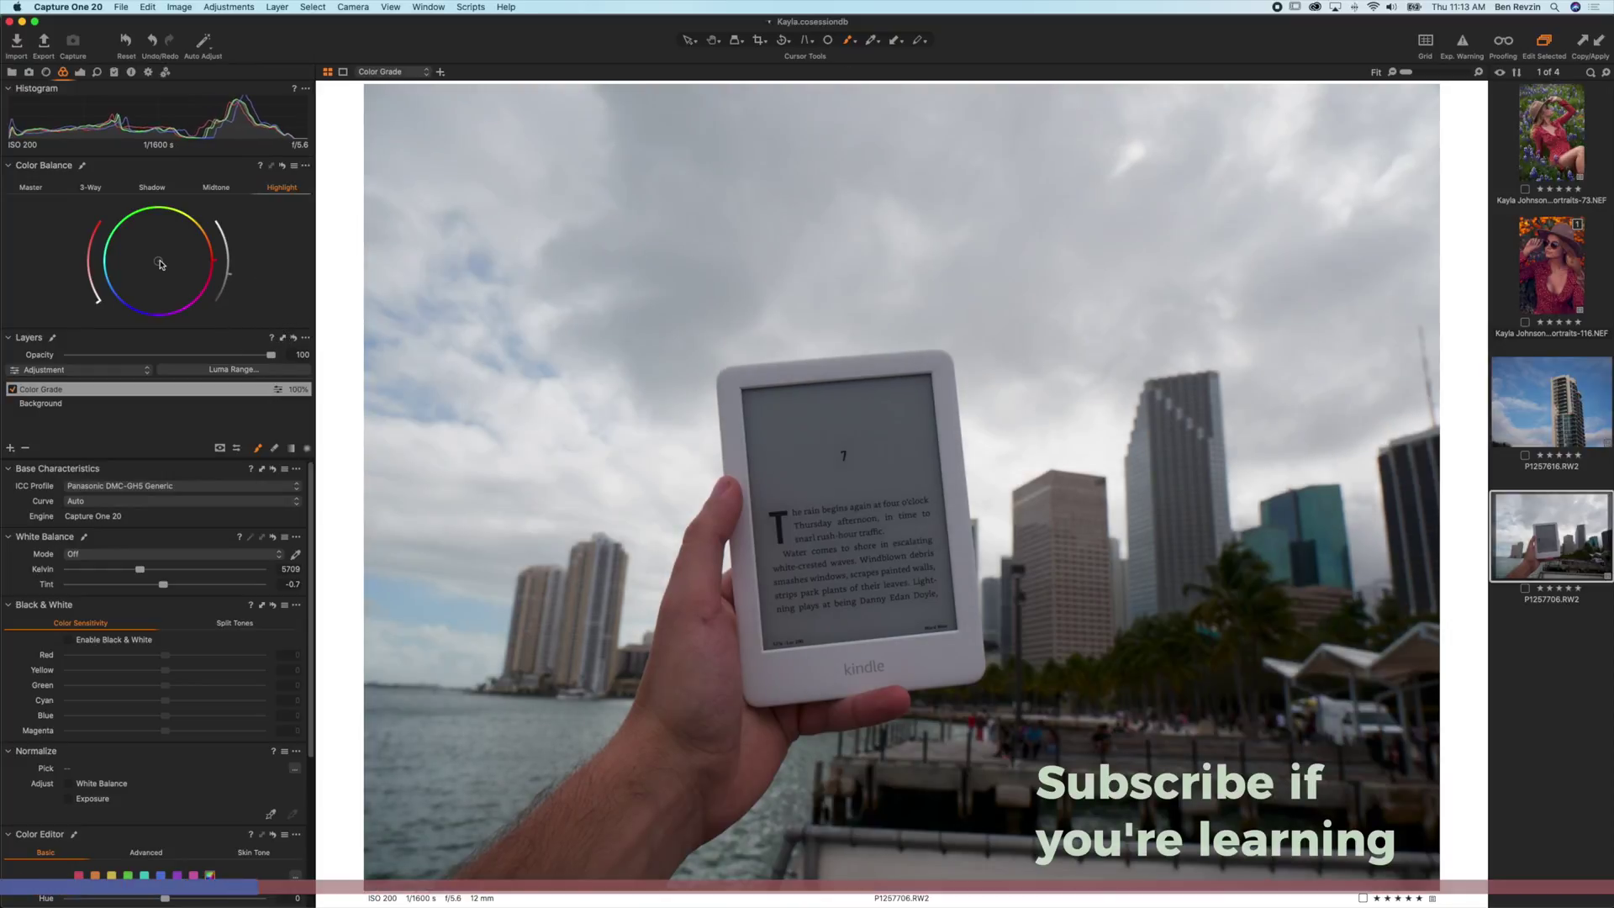
drag(161, 264, 123, 301)
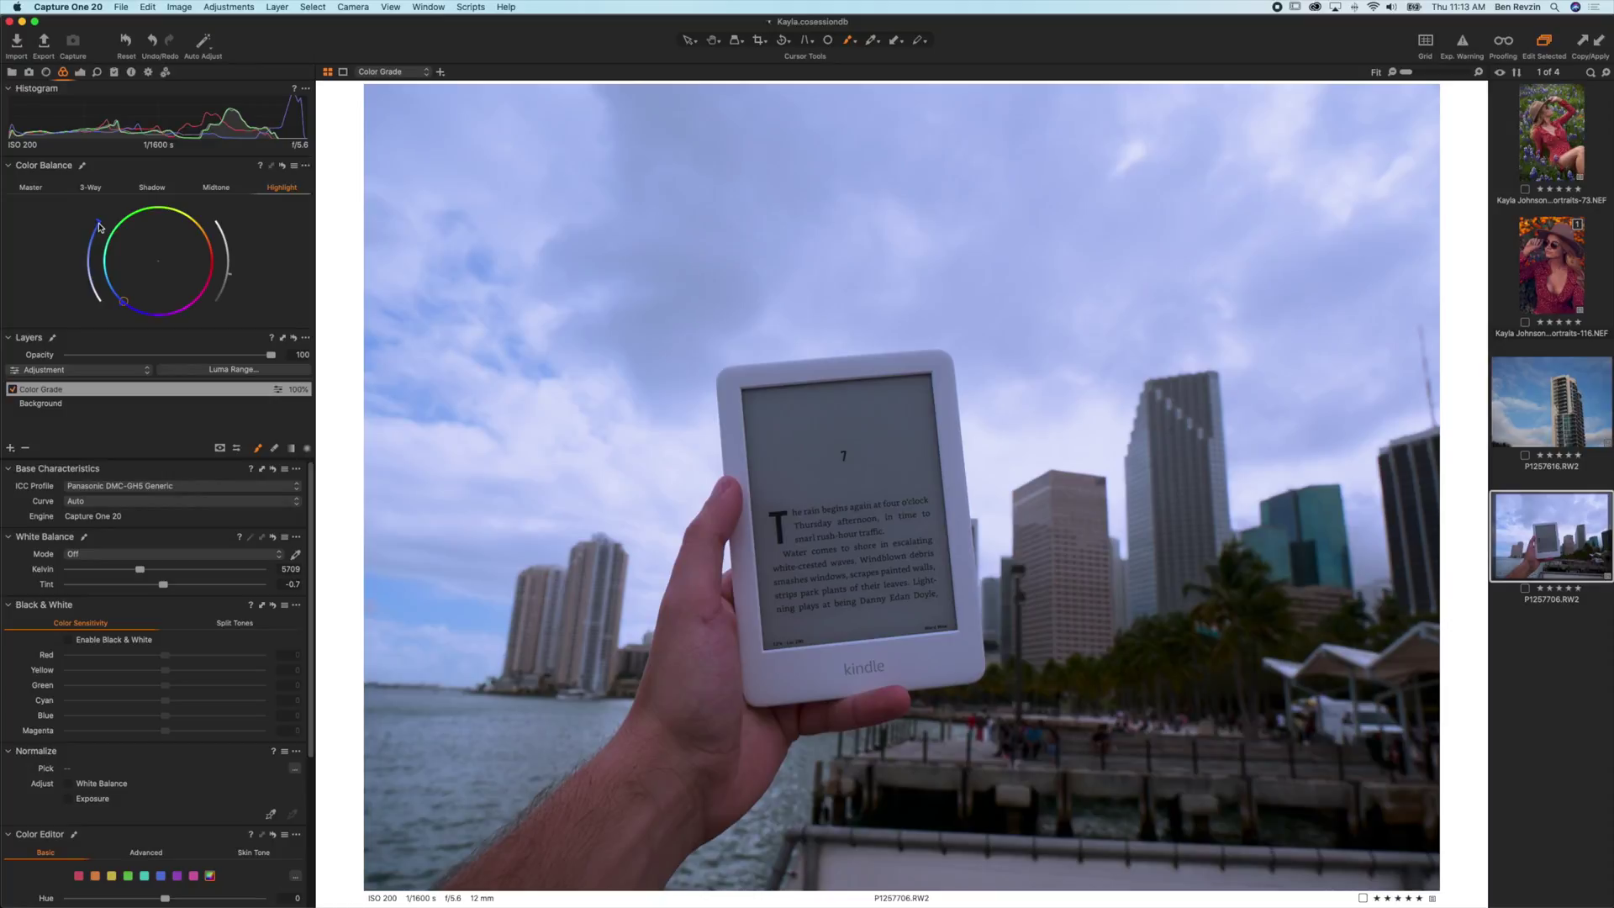
drag(123, 301, 100, 276)
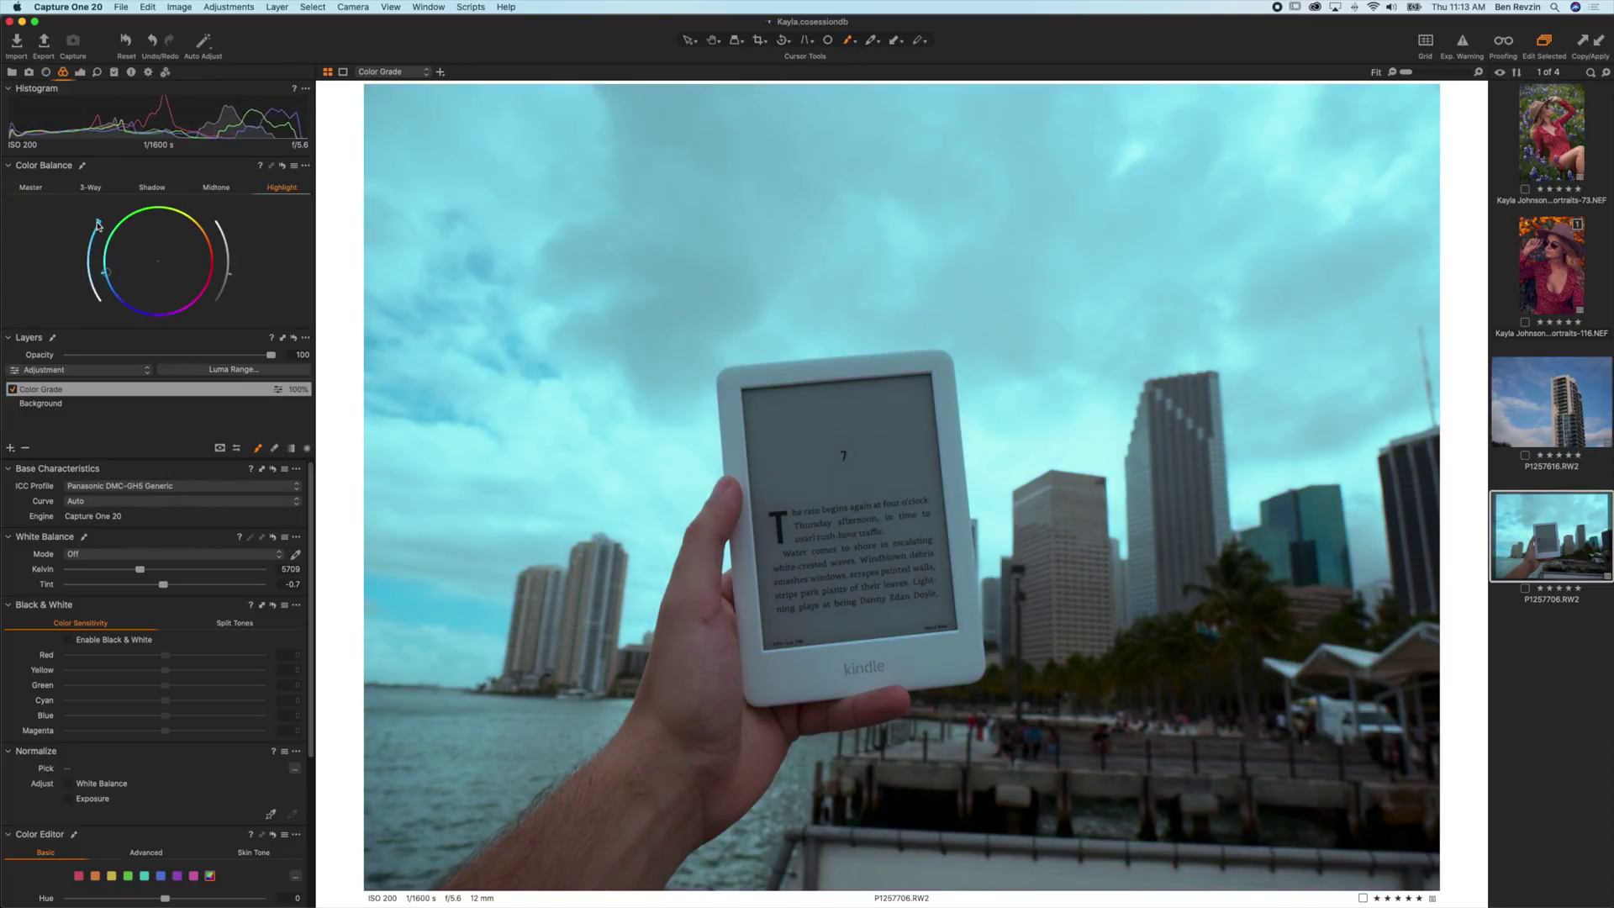
mouse_move(98, 224)
mouse_down()
mouse_move(98, 313)
mouse_move(95, 236)
mouse_up()
double_click(130, 279)
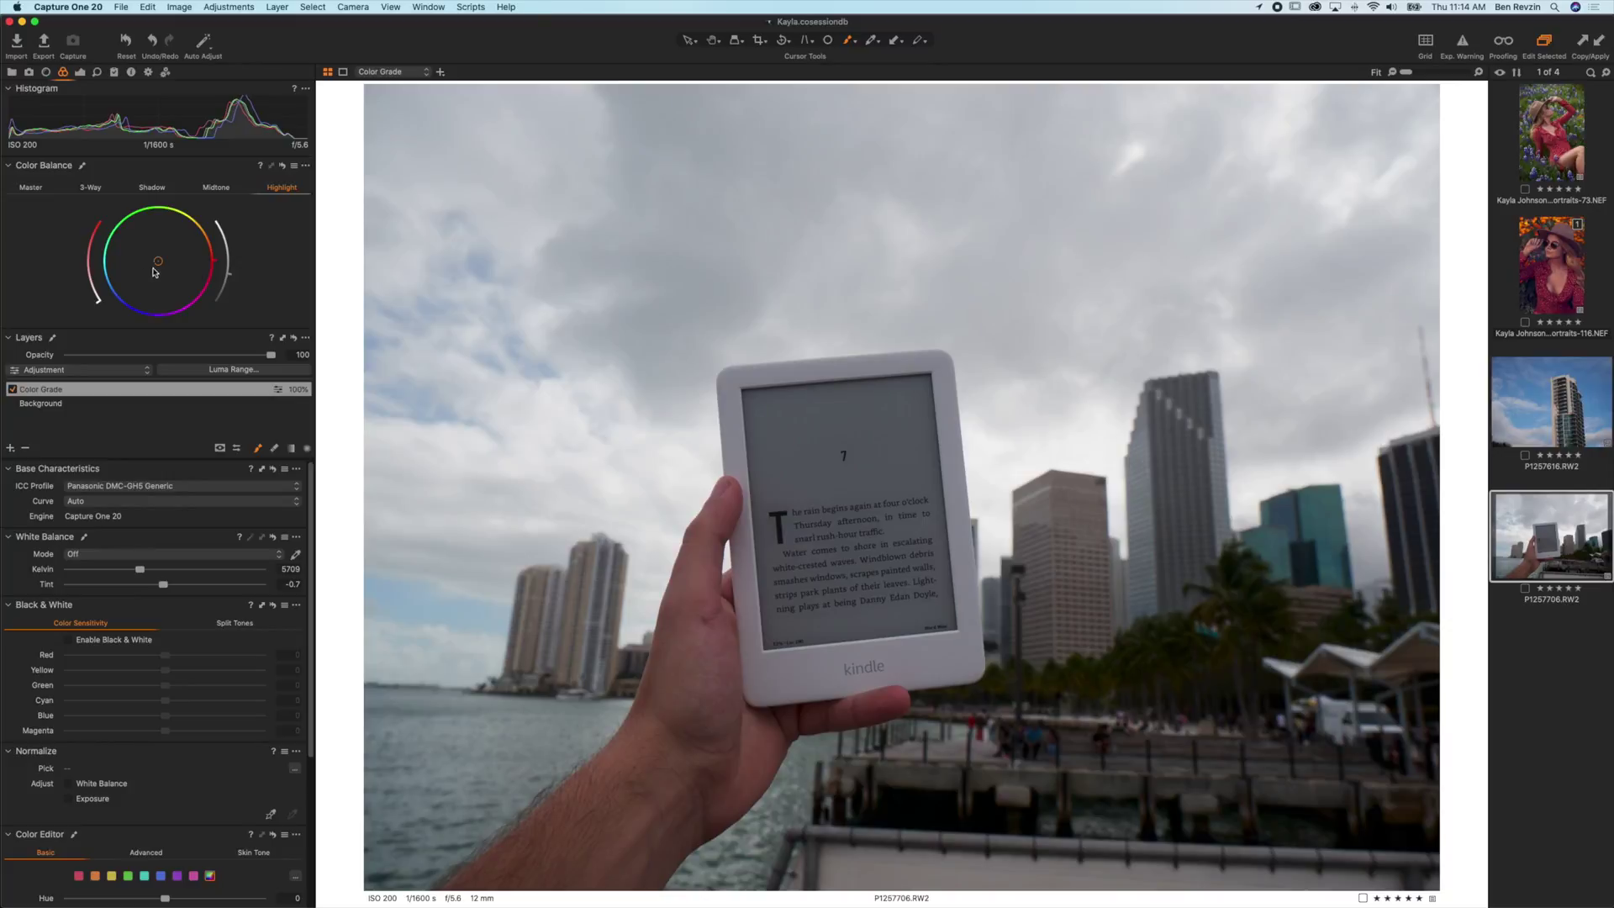
- Warm the highlights toward orange-red, soften and slightly darken them, and lower the shadow grade's brightness
drag(160, 264, 204, 245)
drag(95, 228, 87, 246)
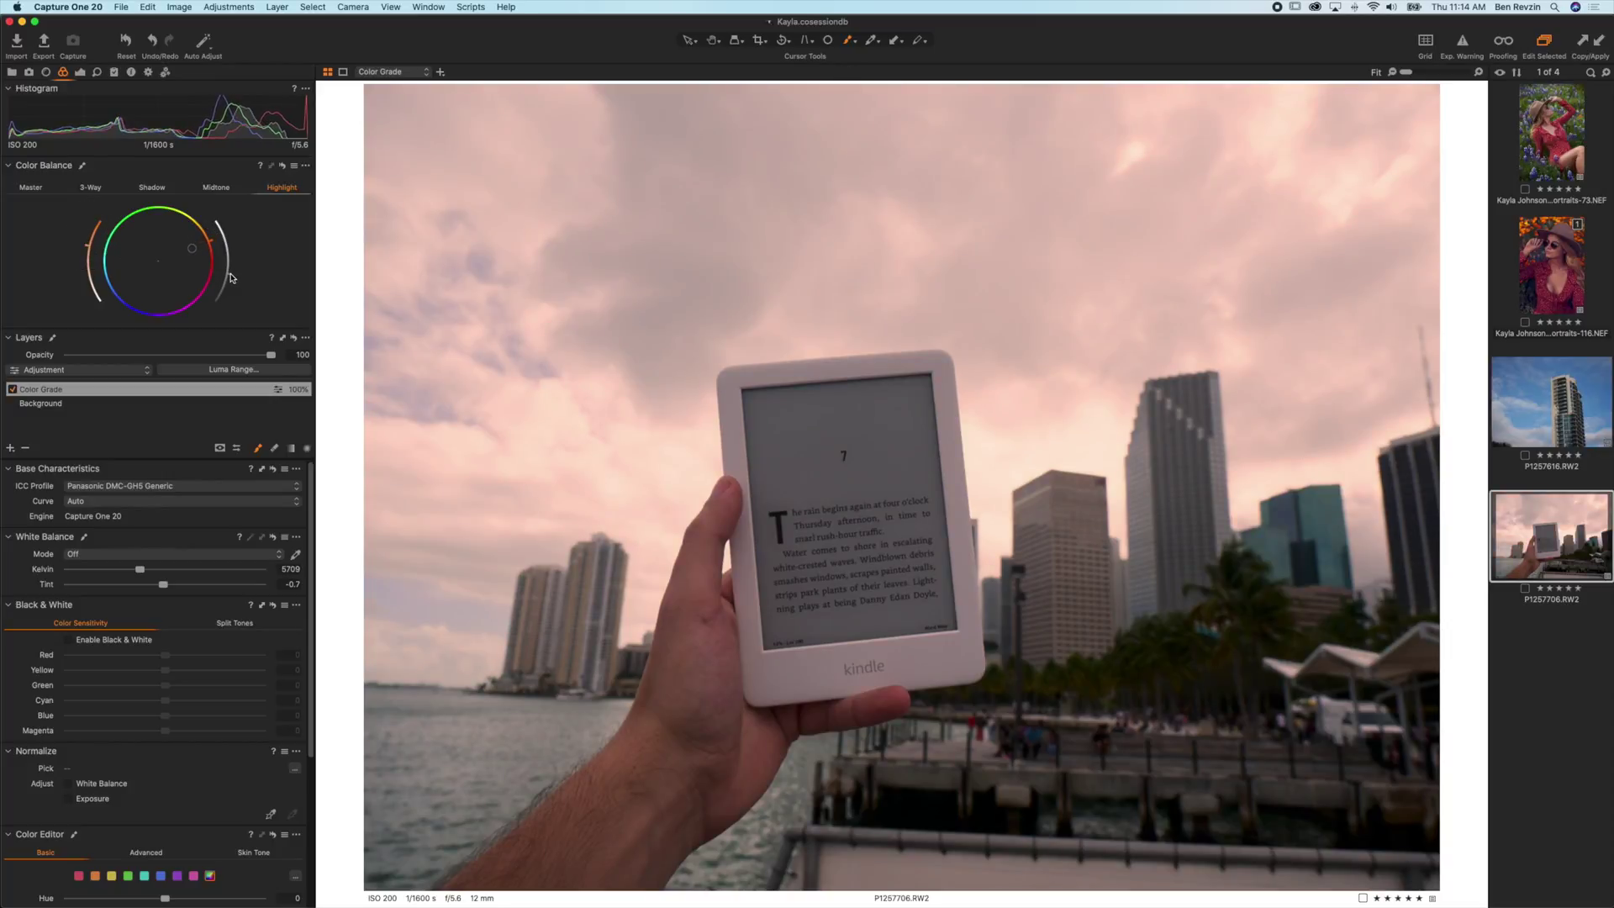
drag(232, 277, 225, 297)
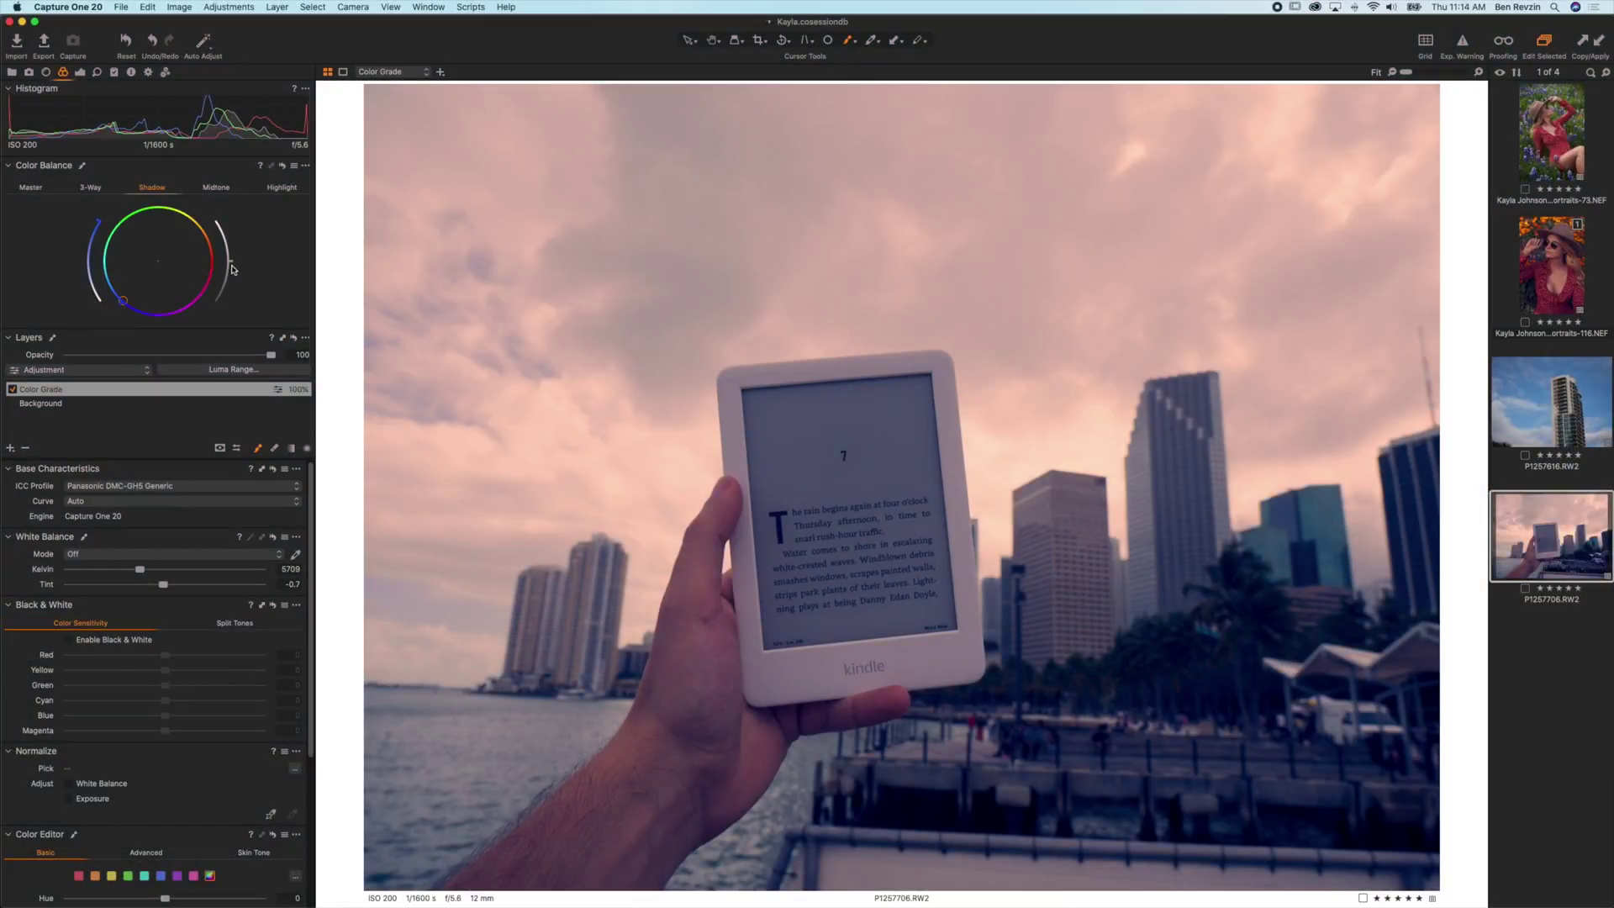
drag(227, 264, 222, 296)
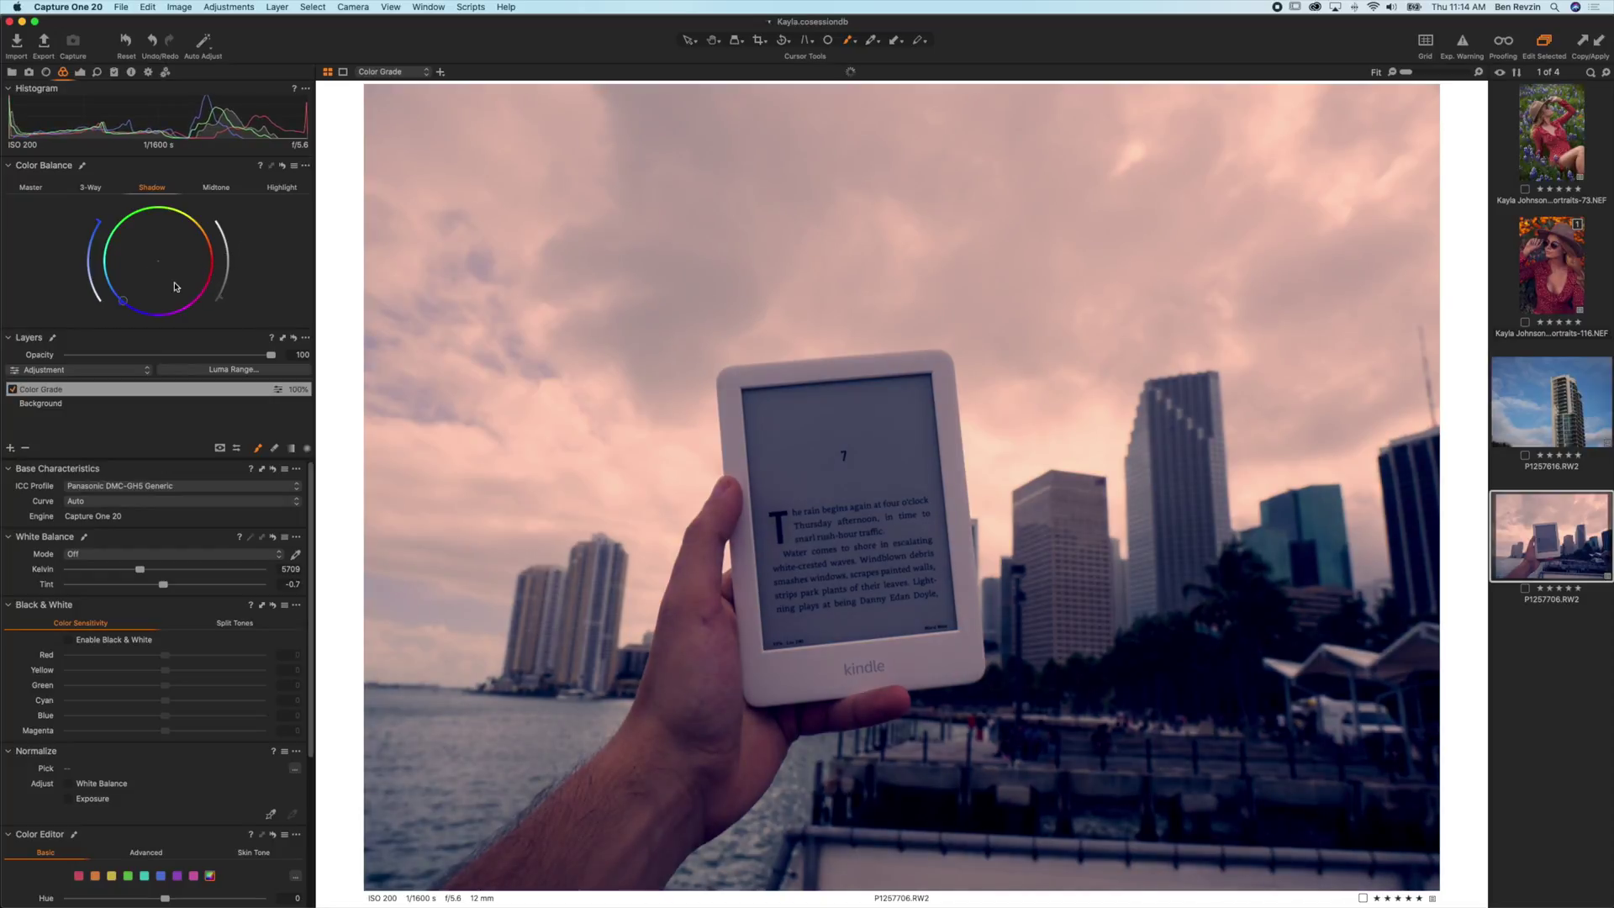
- Reduce the shadow tint's saturation and toggle the Color Grade layer to compare before and after
drag(92, 229, 88, 249)
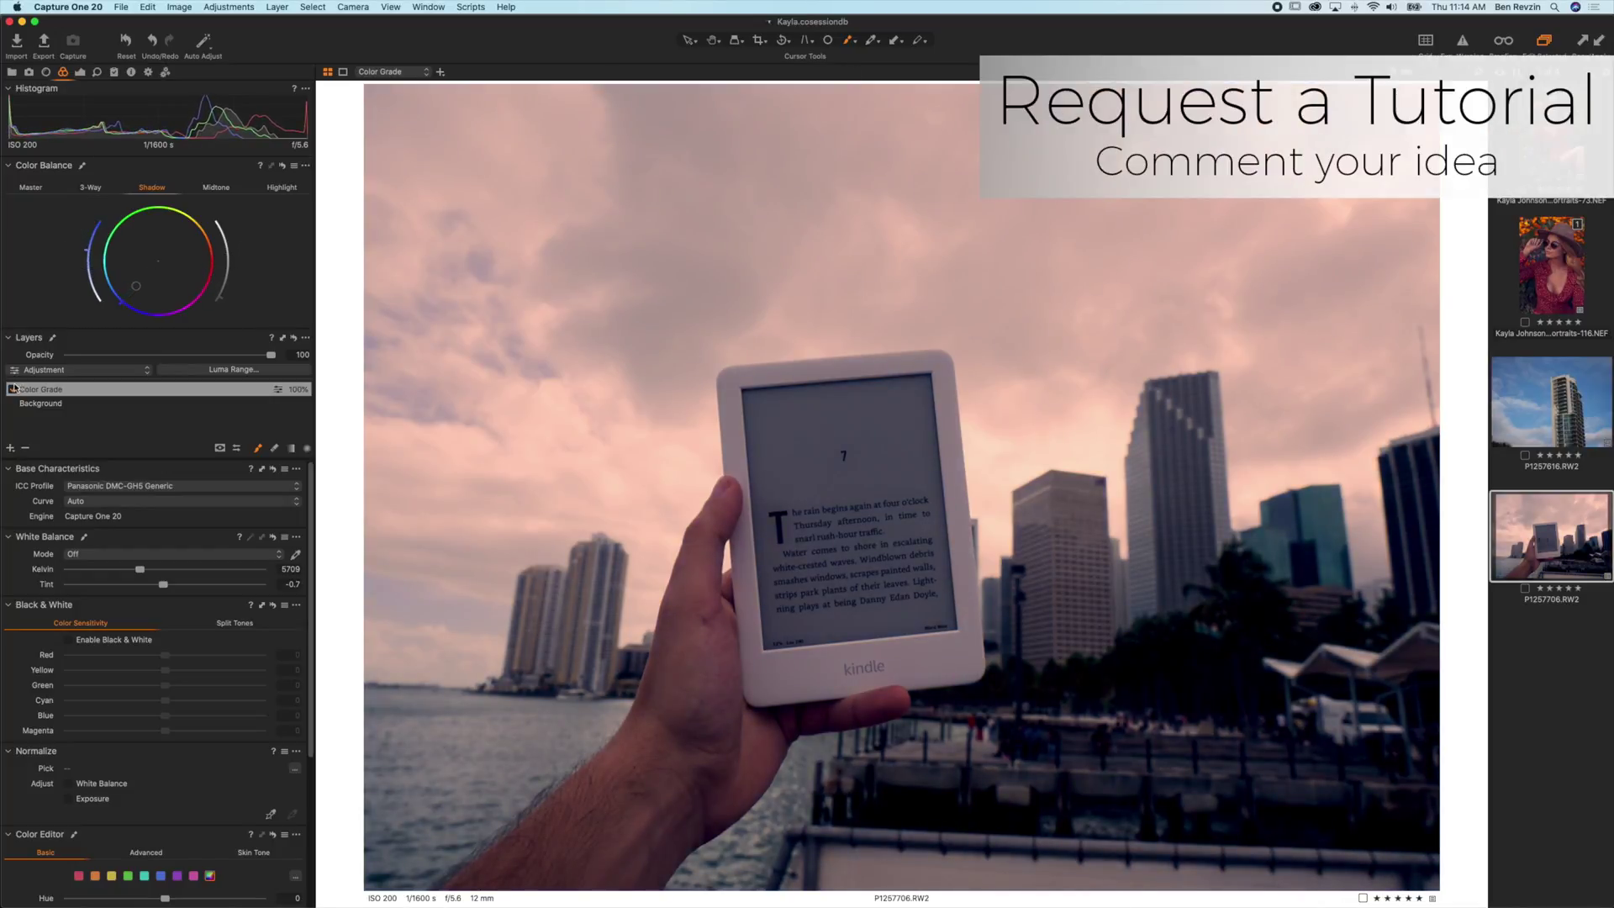
click(14, 389)
click(15, 389)
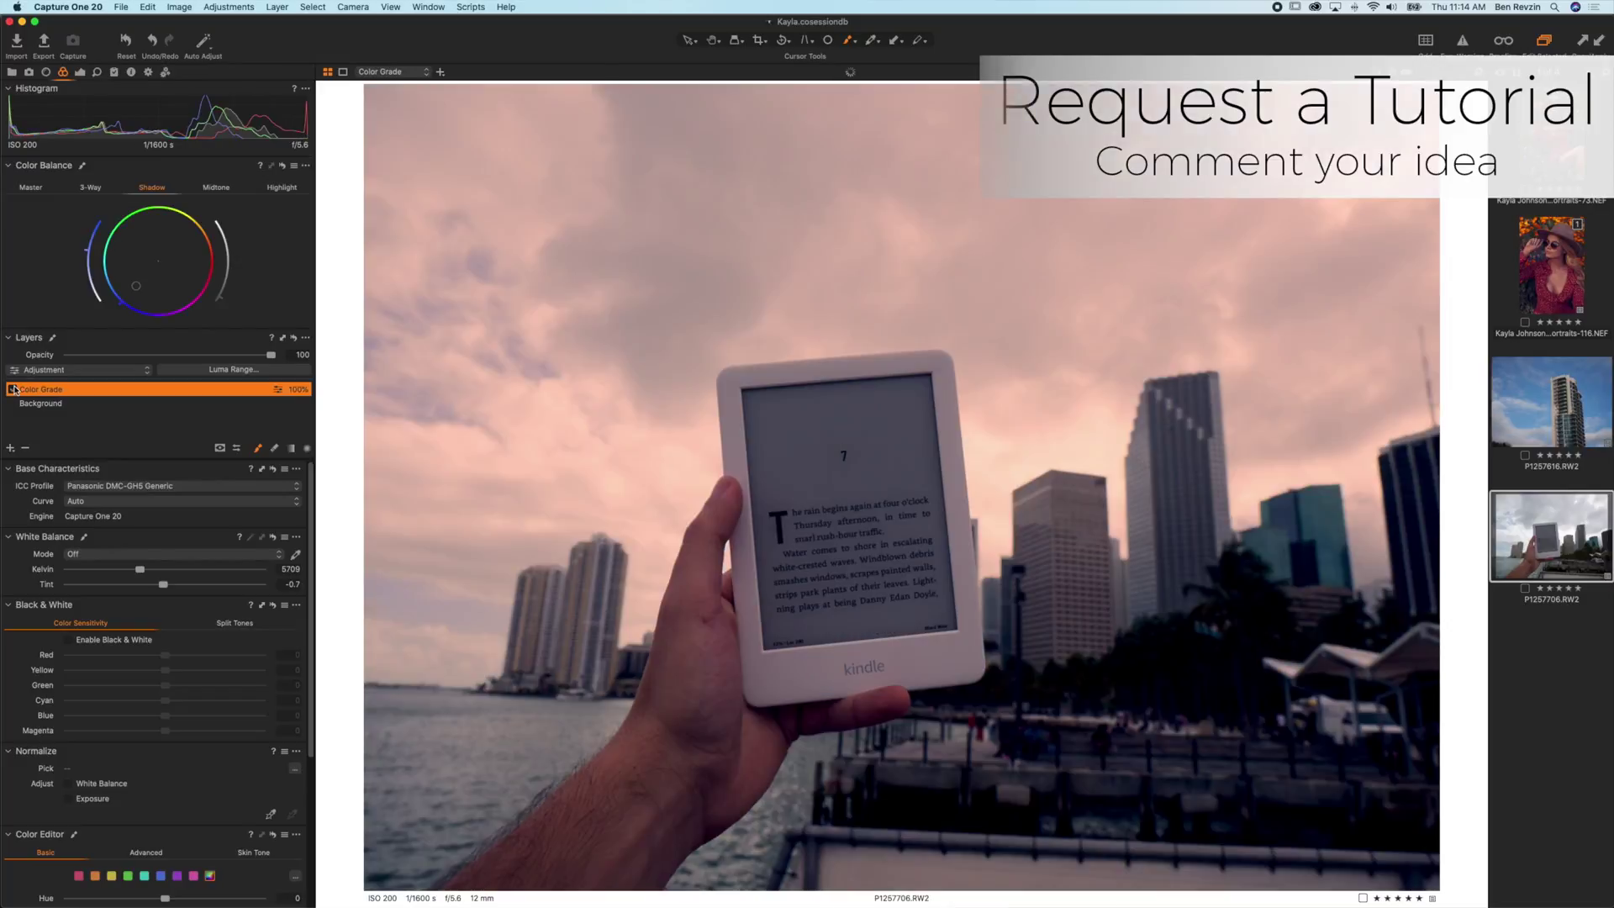
click(15, 389)
click(14, 389)
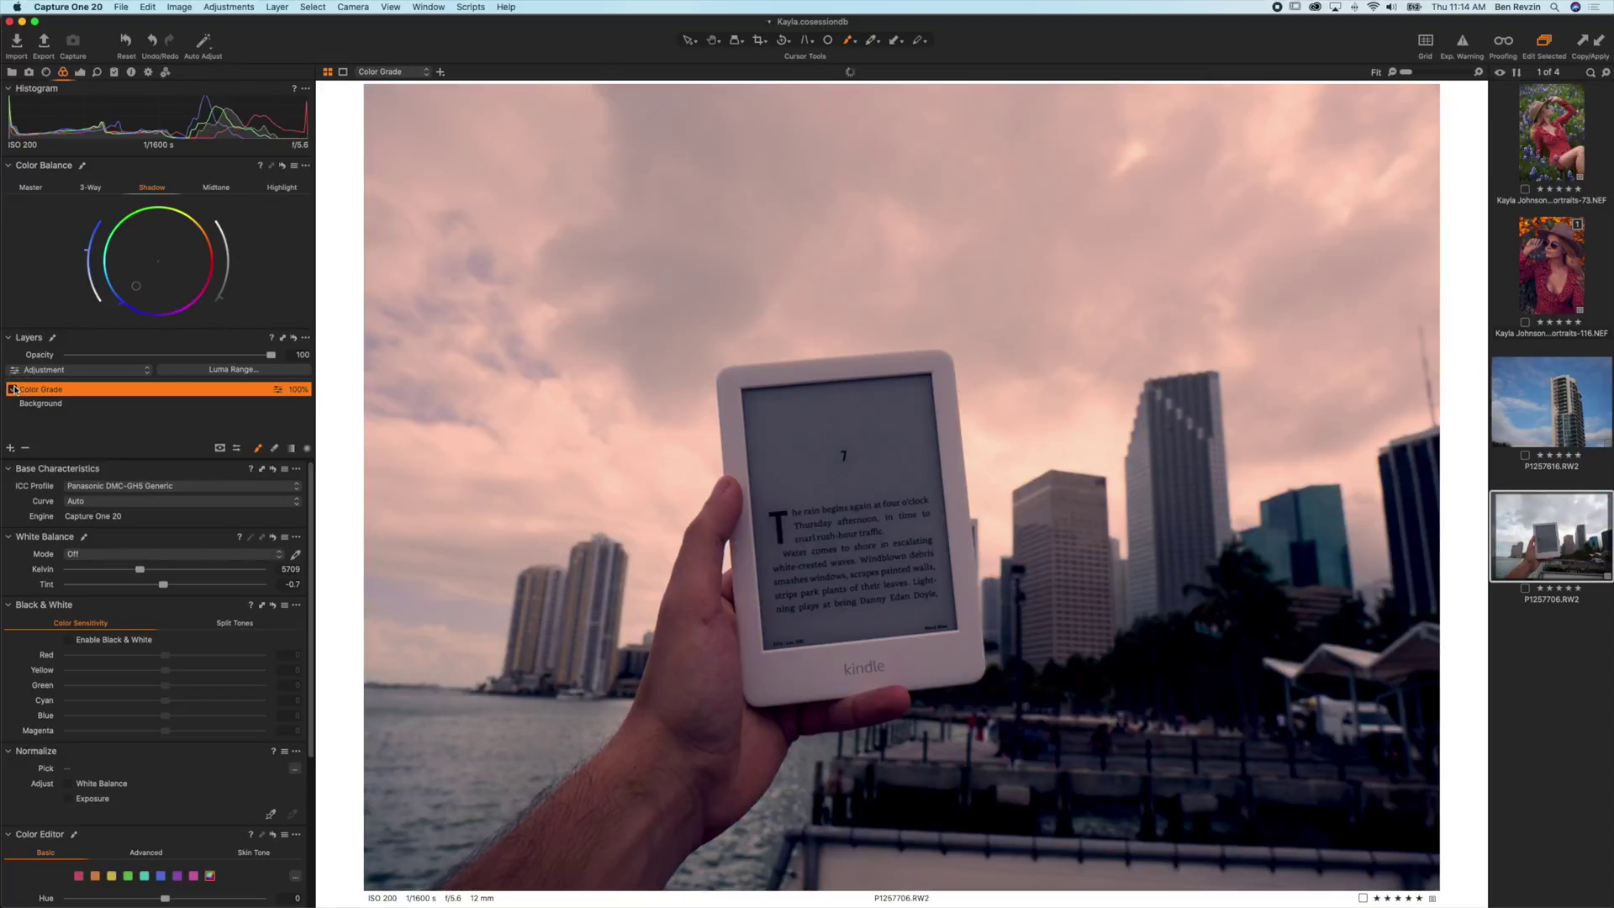
double_click(113, 390)
key(Return)
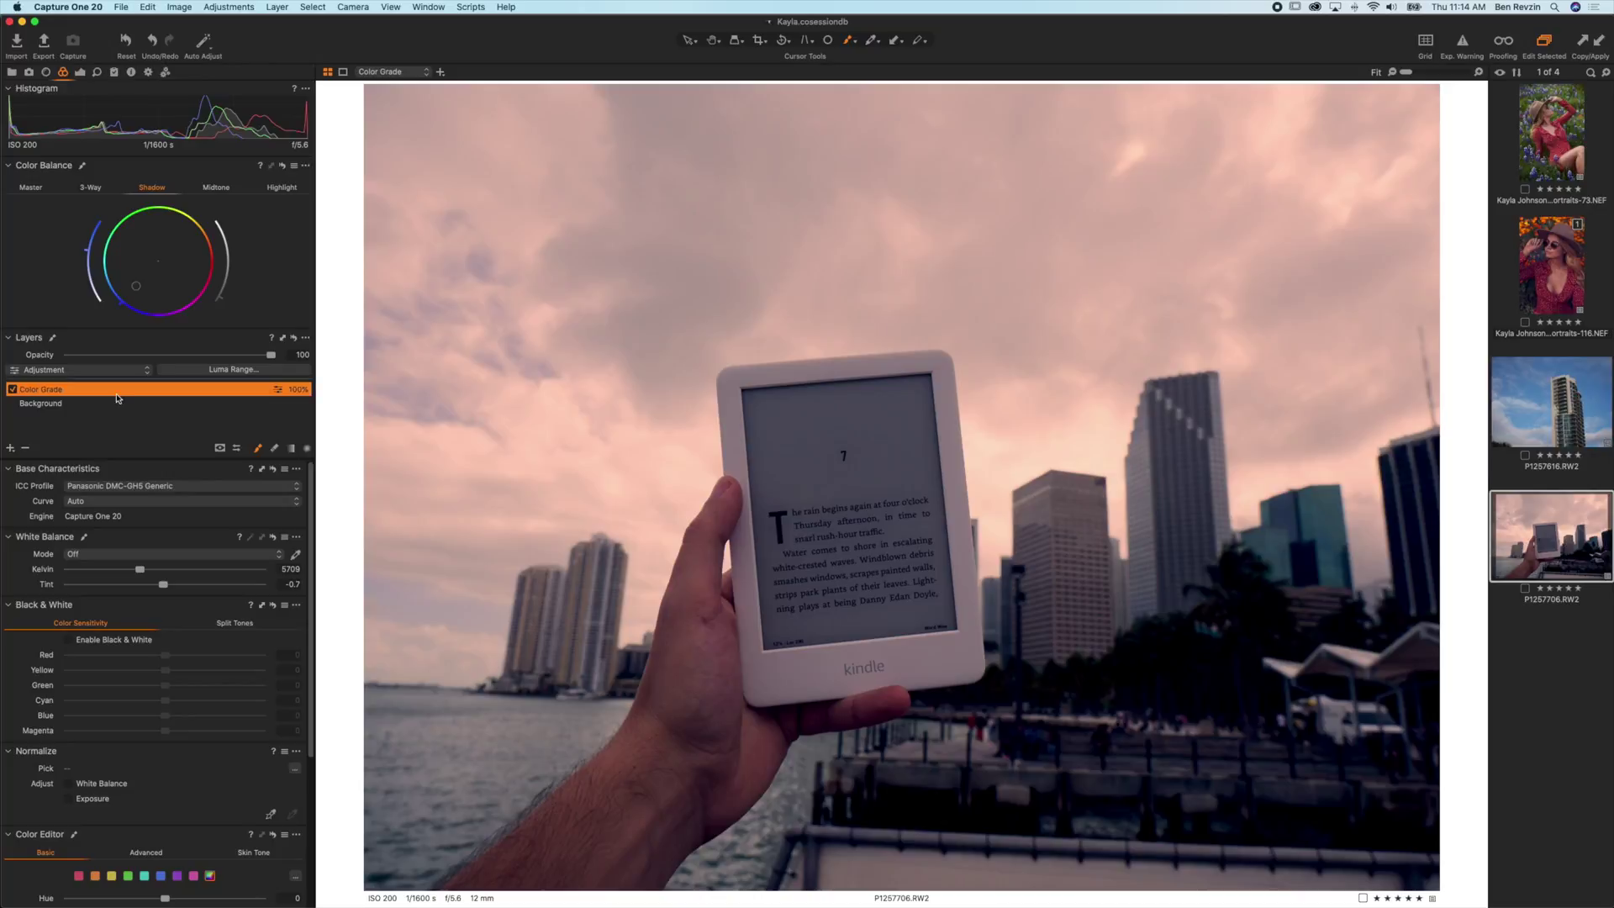
- Weaken the Color Grade layer, nudge the shadow hue, and push the highlights toward orange
mouse_move(269, 358)
mouse_down()
mouse_move(80, 370)
mouse_move(271, 389)
mouse_up()
drag(133, 290, 131, 290)
click(280, 187)
drag(197, 244, 195, 248)
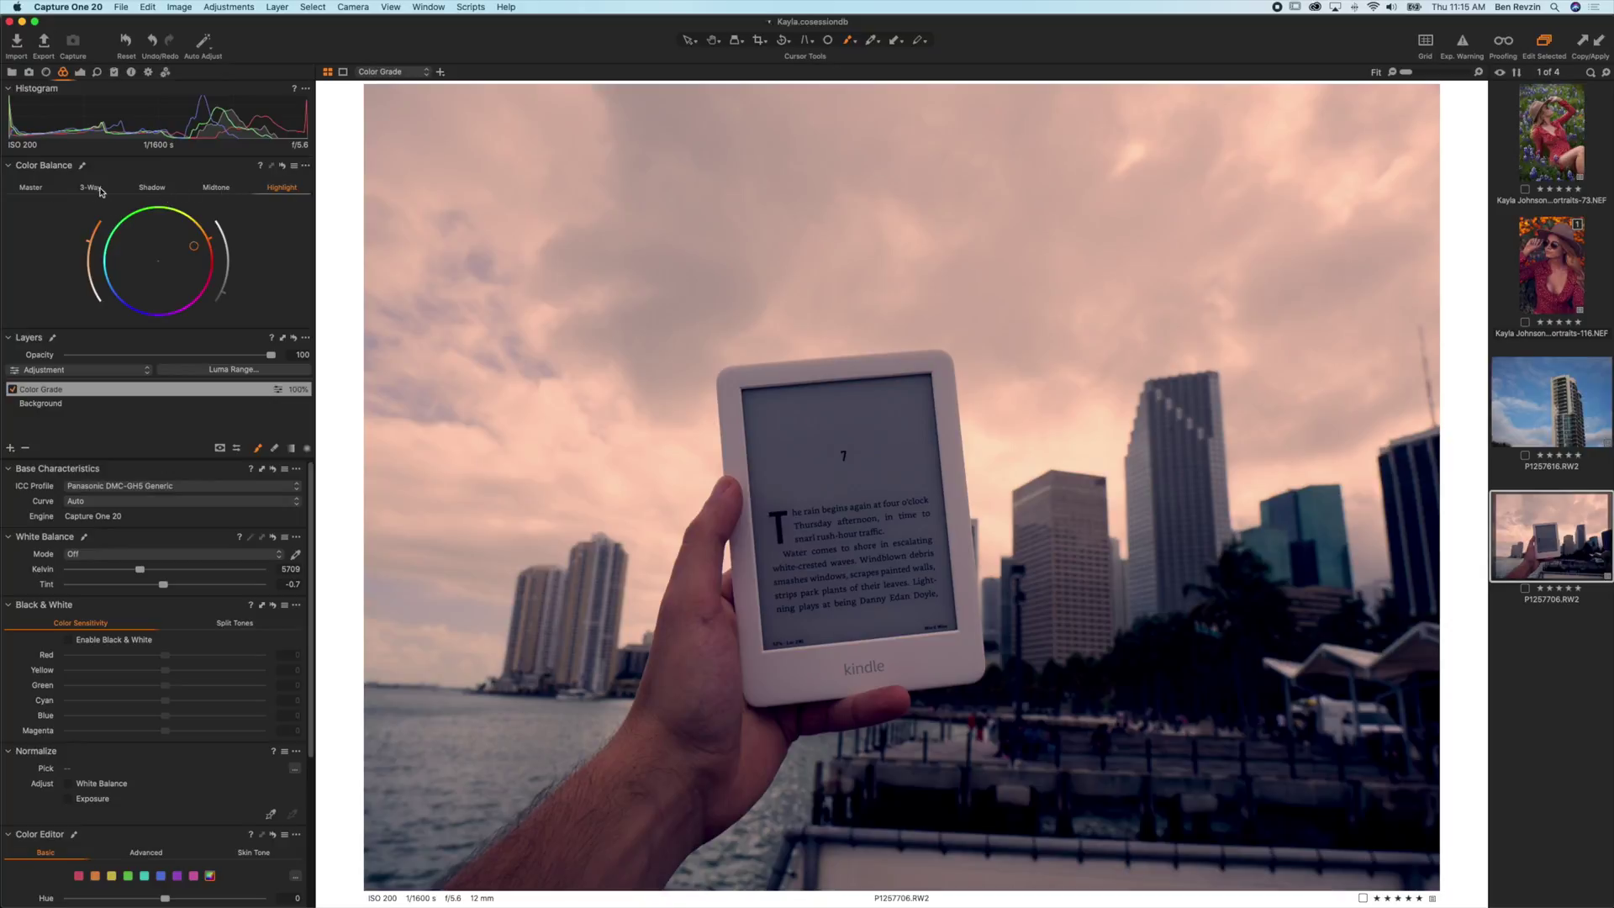
- Give the whole image a subtle warm orange Master tint, previewing it against the ungraded photo
click(23, 190)
drag(160, 263, 192, 243)
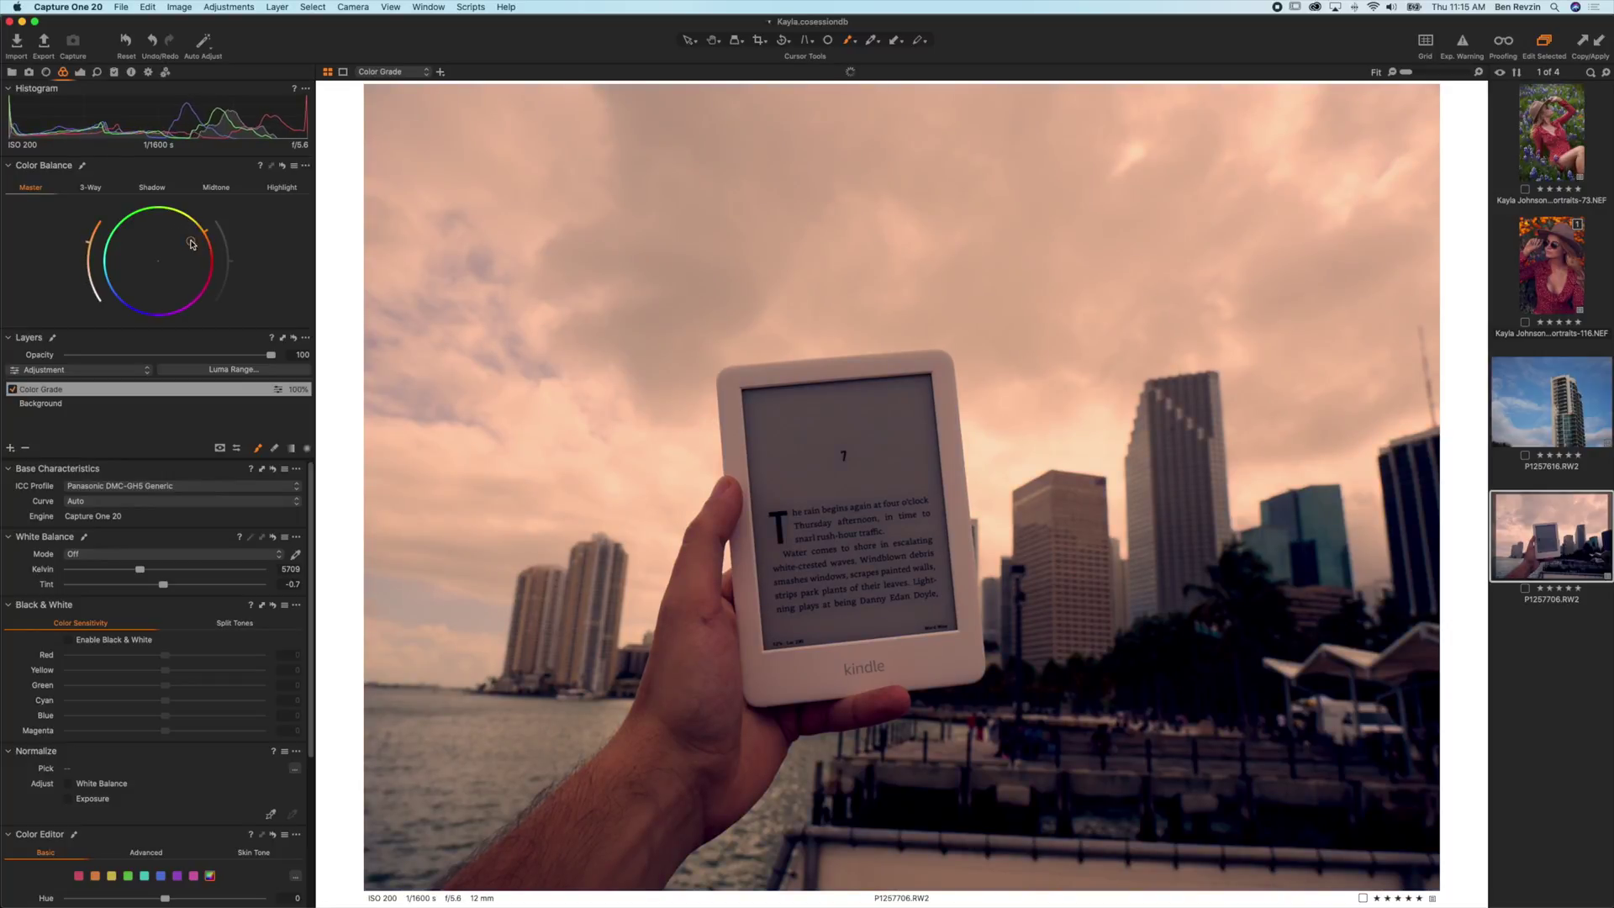
mouse_move(90, 250)
mouse_down()
mouse_move(87, 276)
mouse_move(88, 257)
mouse_up()
click(130, 42)
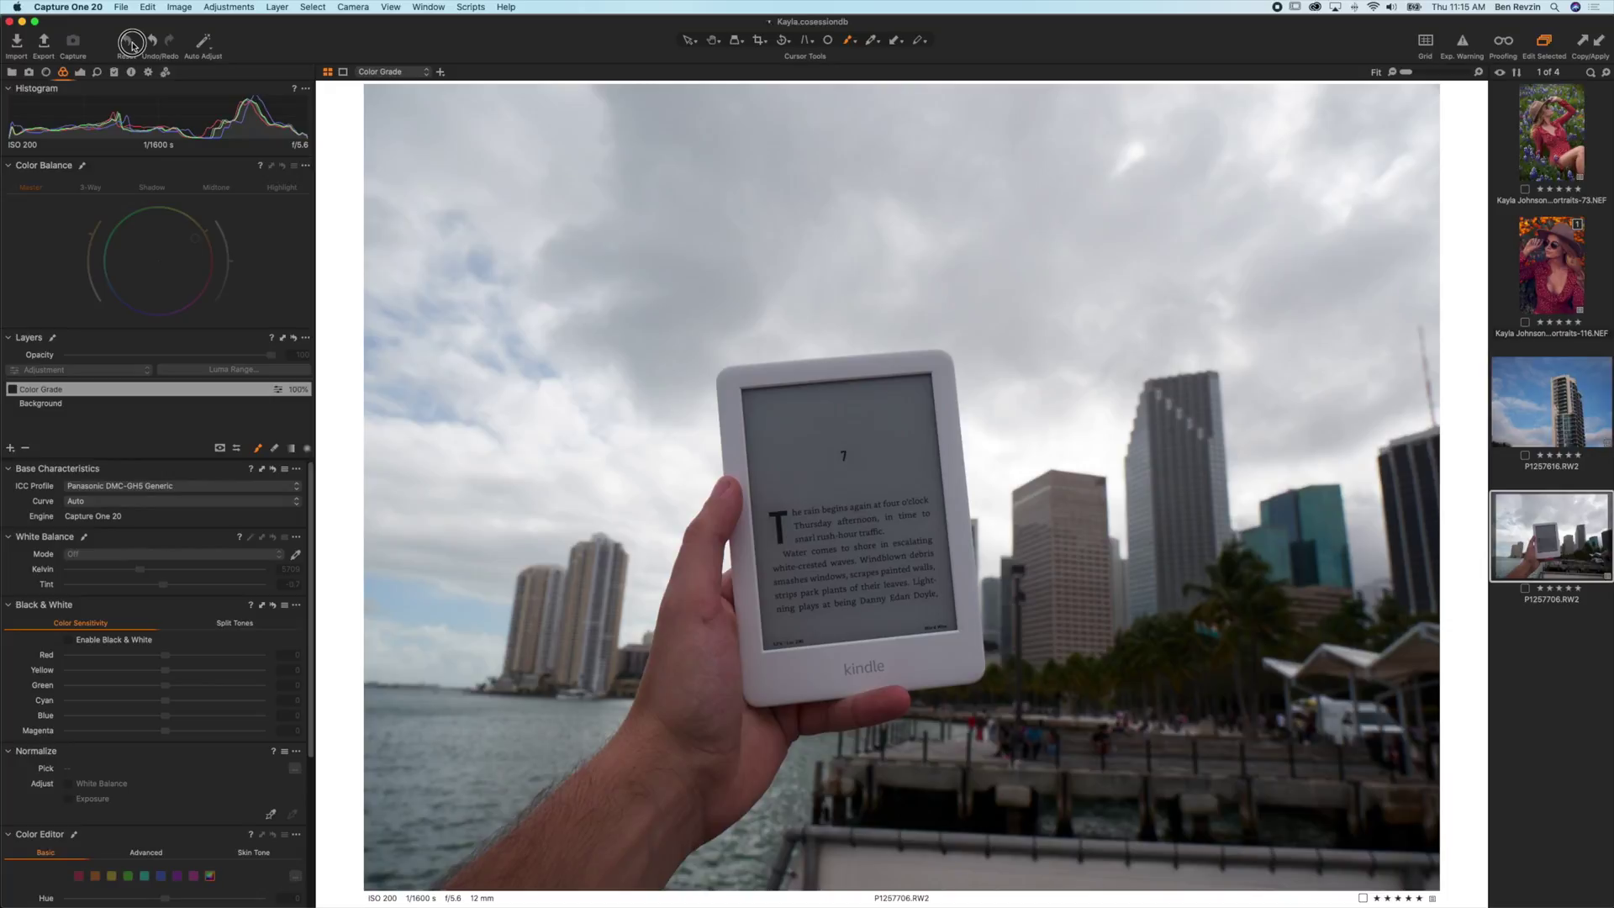
drag(132, 44, 133, 46)
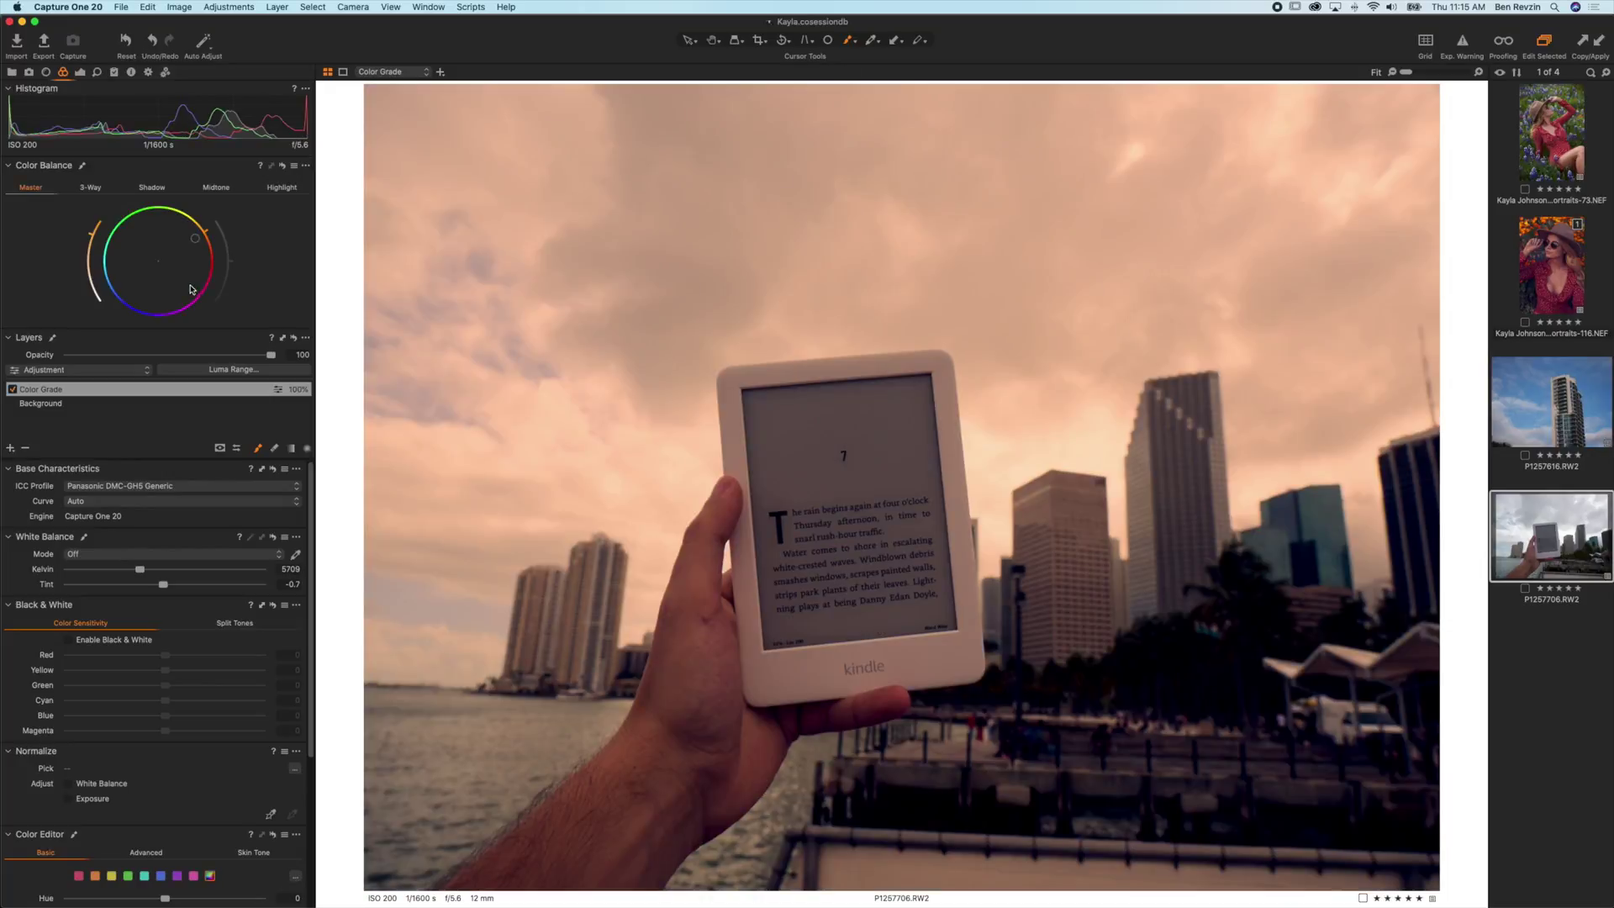
- Lower the Color Grade layer's opacity to 52% and return to the first portrait
click(176, 388)
drag(225, 354, 173, 361)
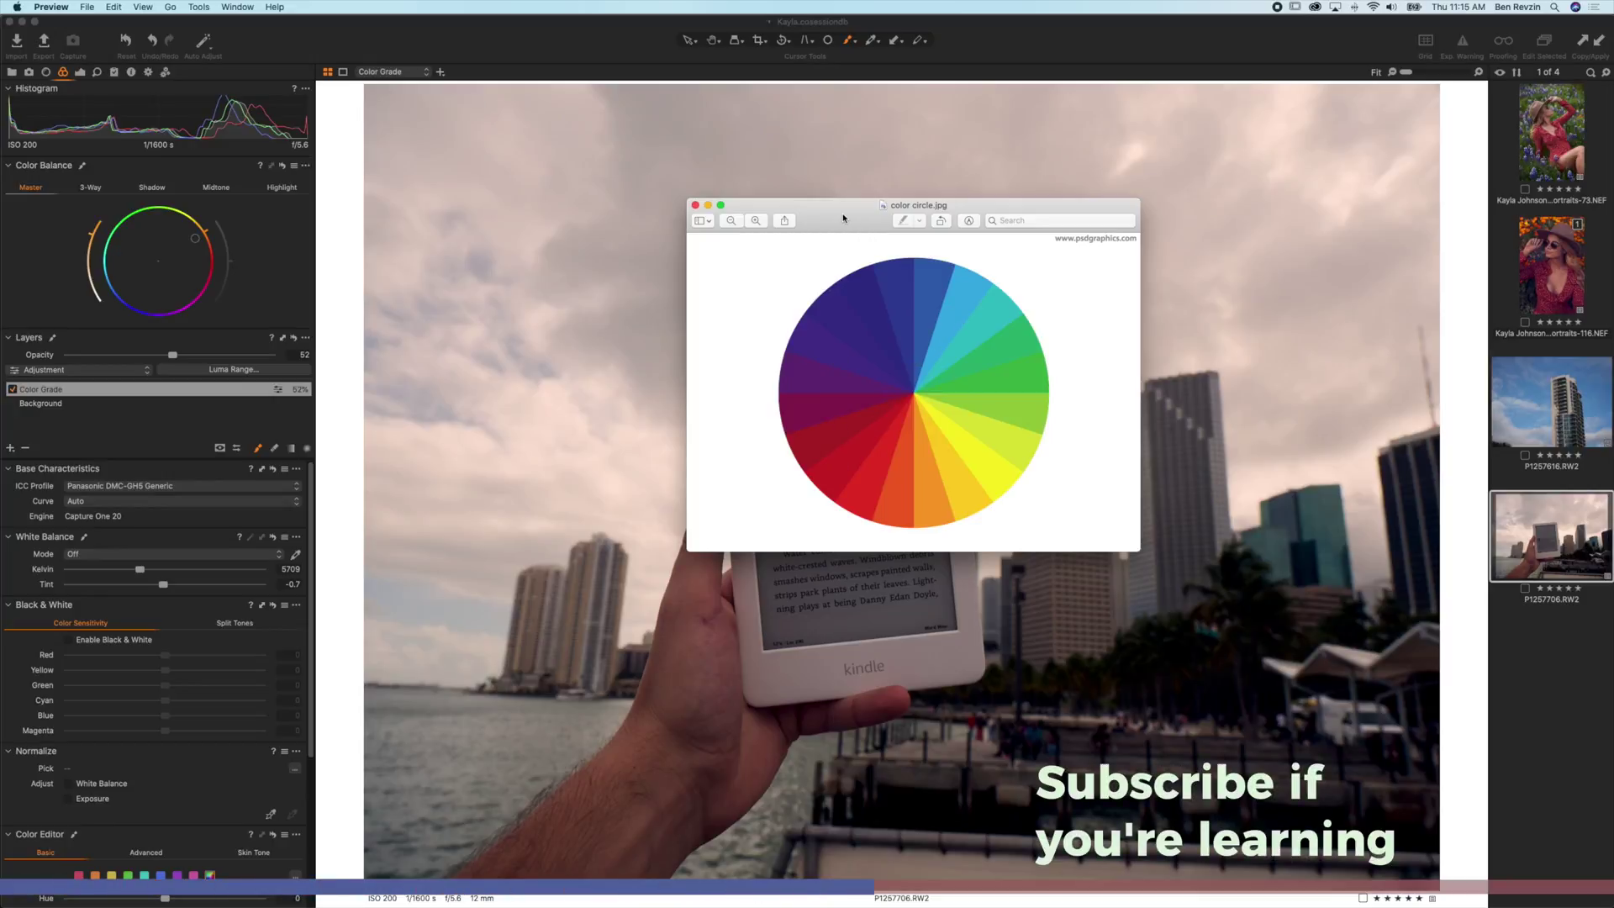
key(super+w)
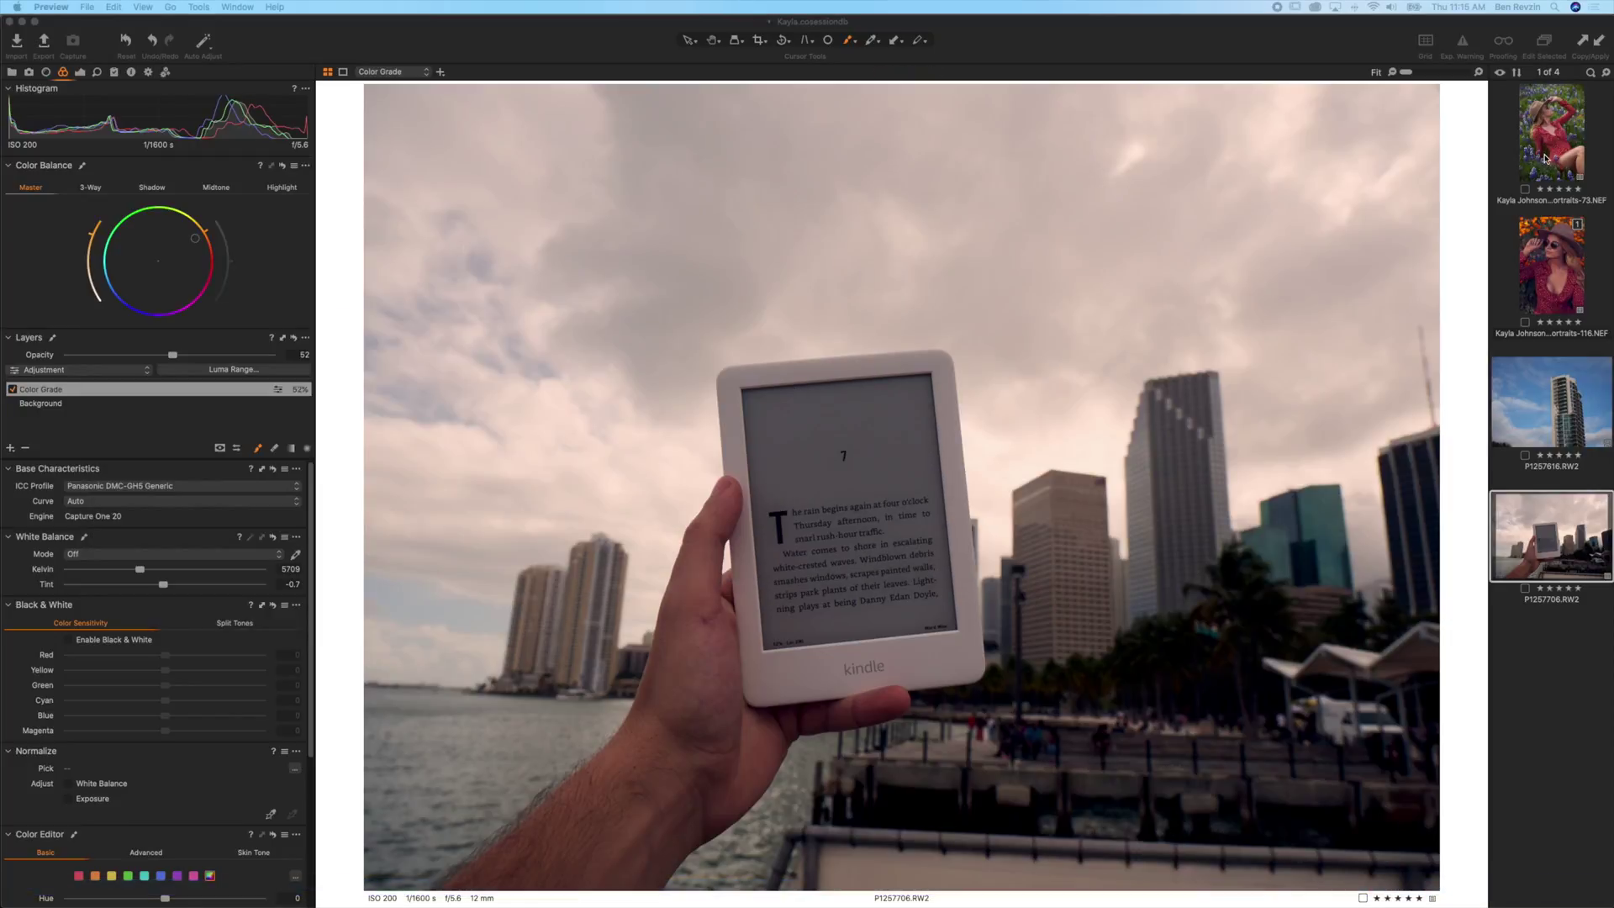
click(1545, 157)
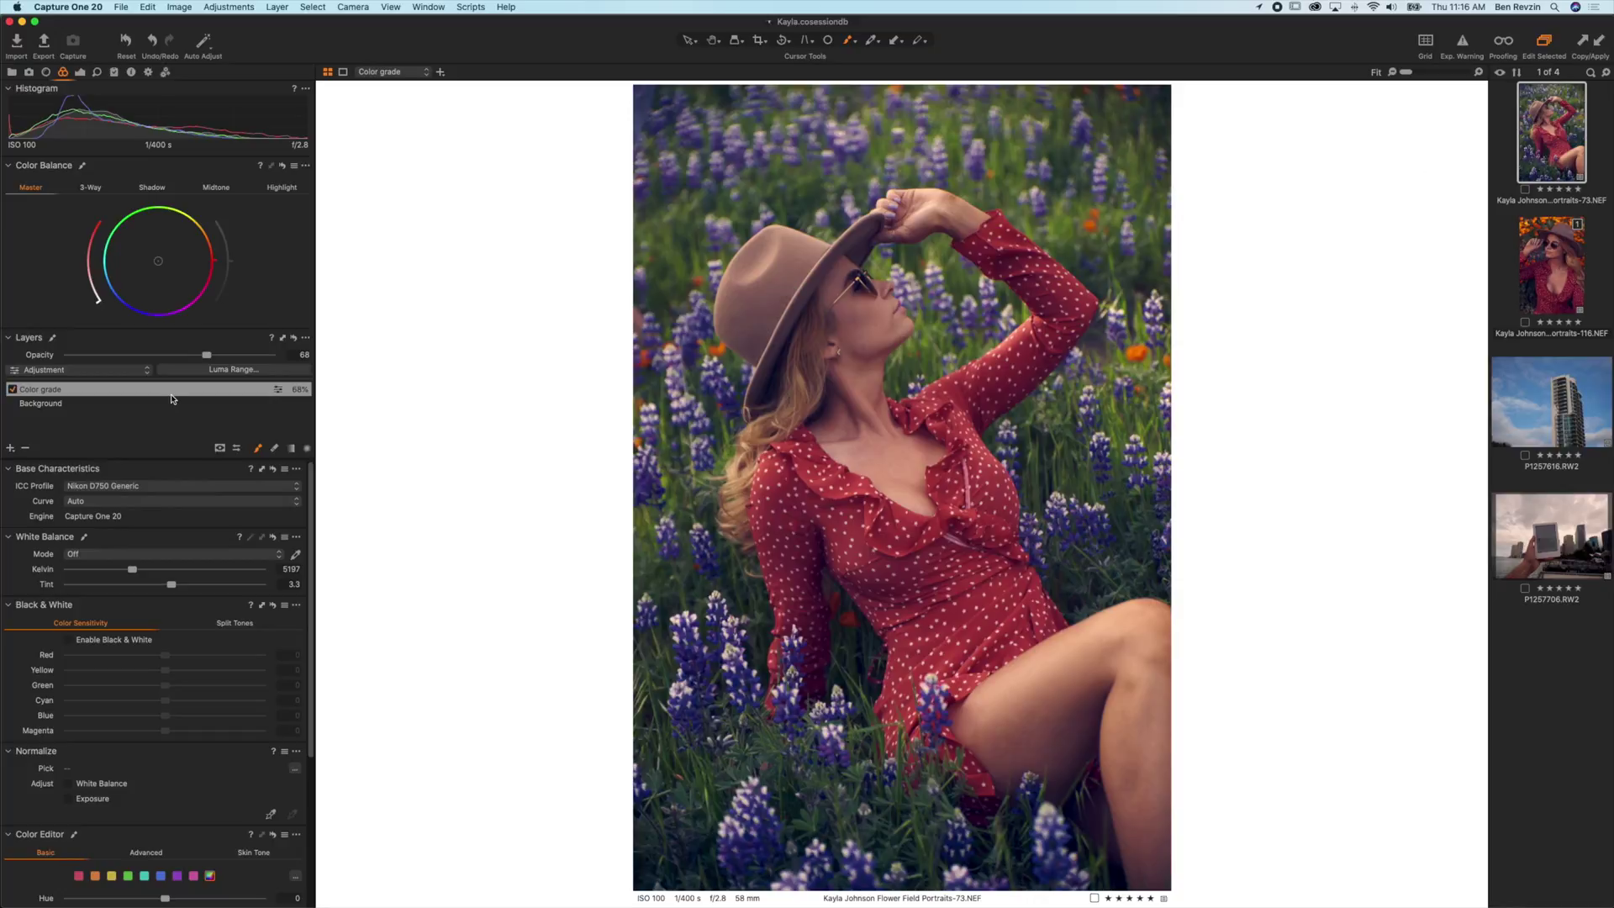
- Raise the red-dress portrait's grade to 85%, then paste the grade onto the orange-flower portrait at about 90% opacity
click(171, 395)
drag(207, 355, 241, 354)
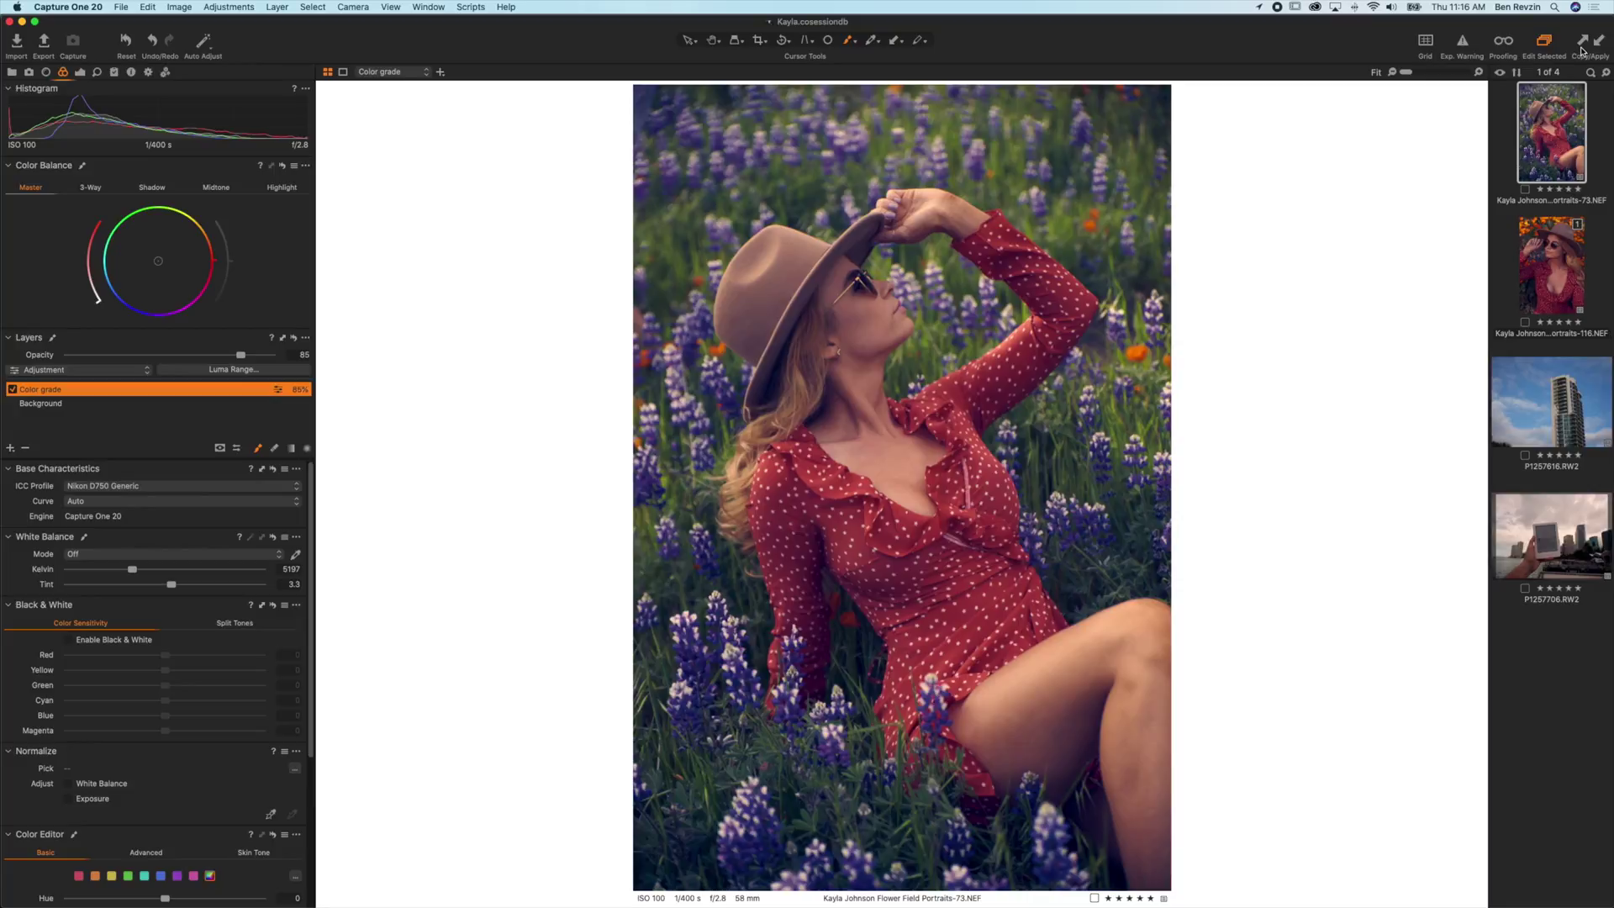
click(1567, 302)
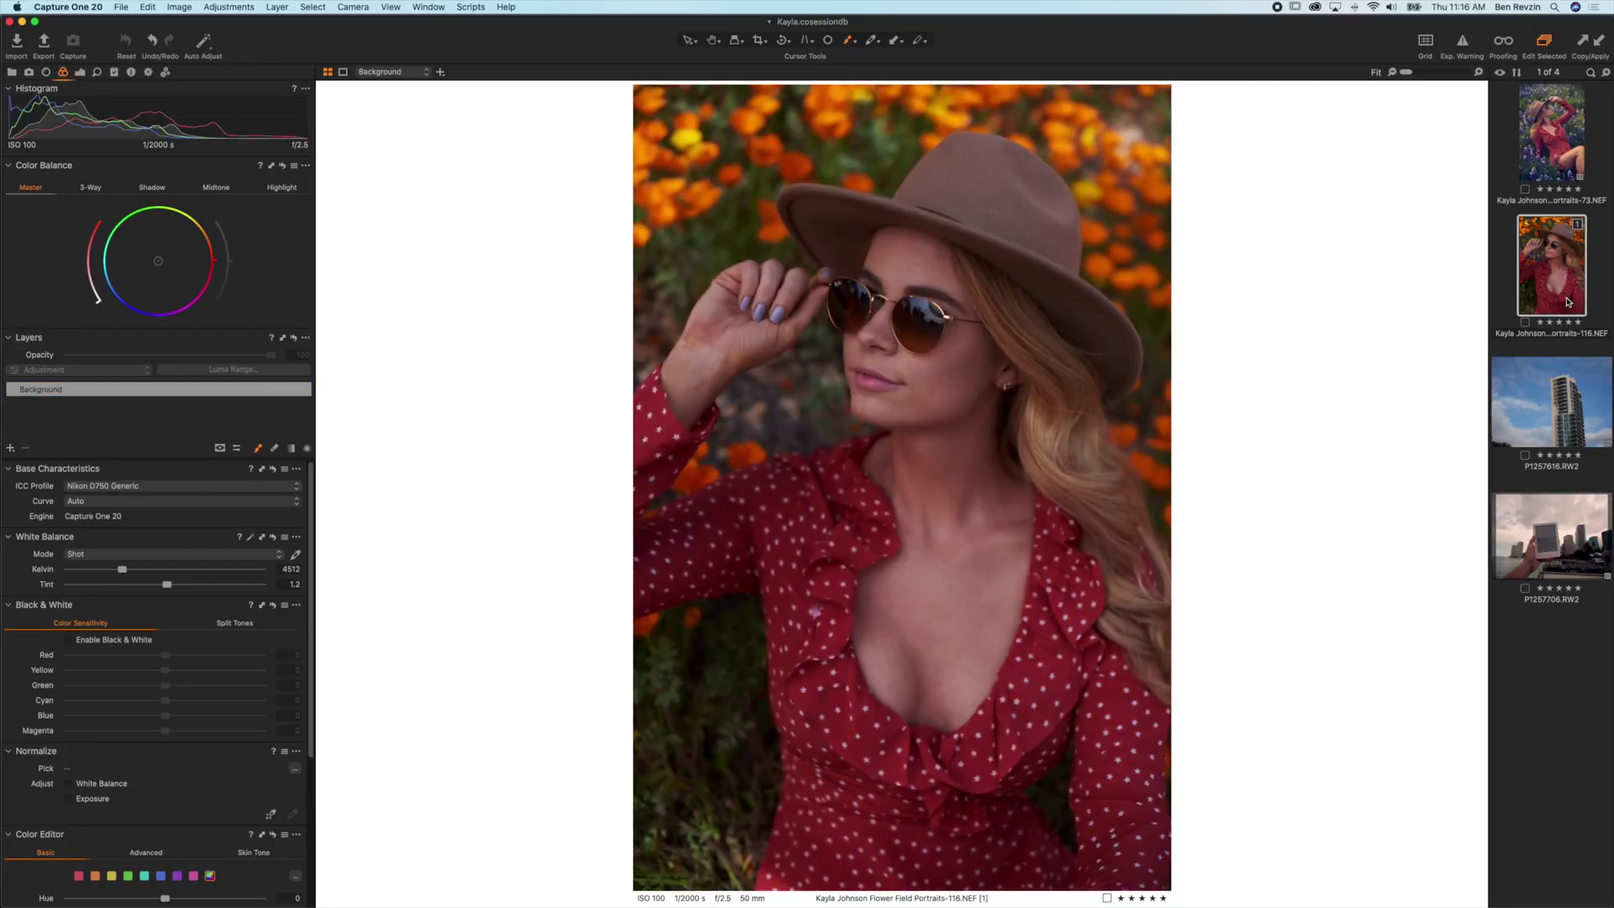
click(1600, 44)
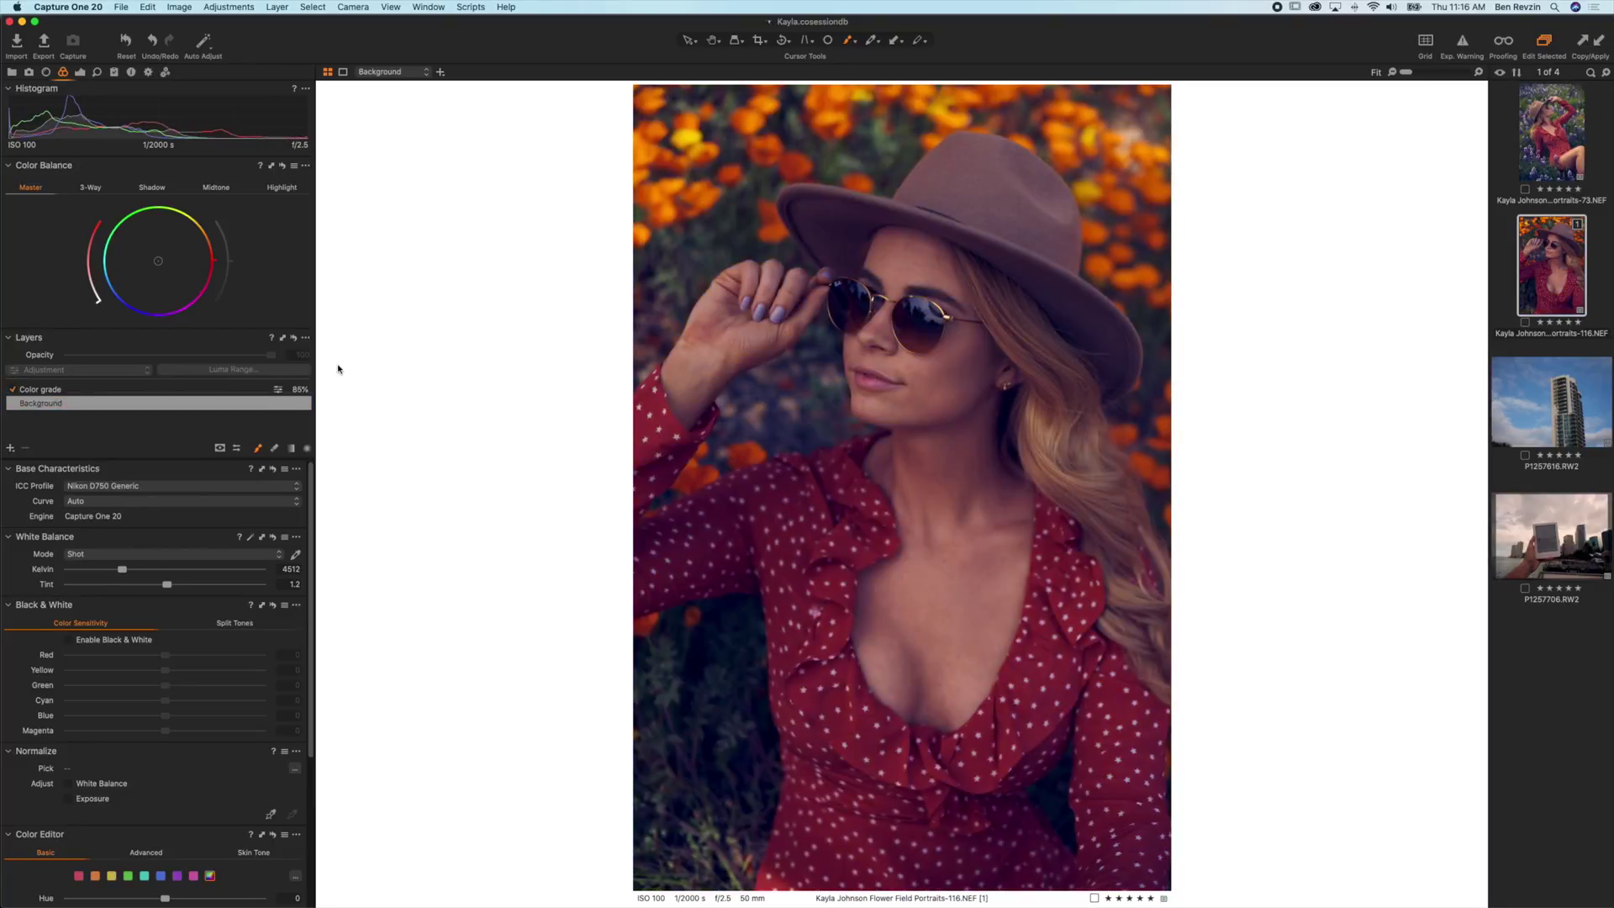
click(145, 391)
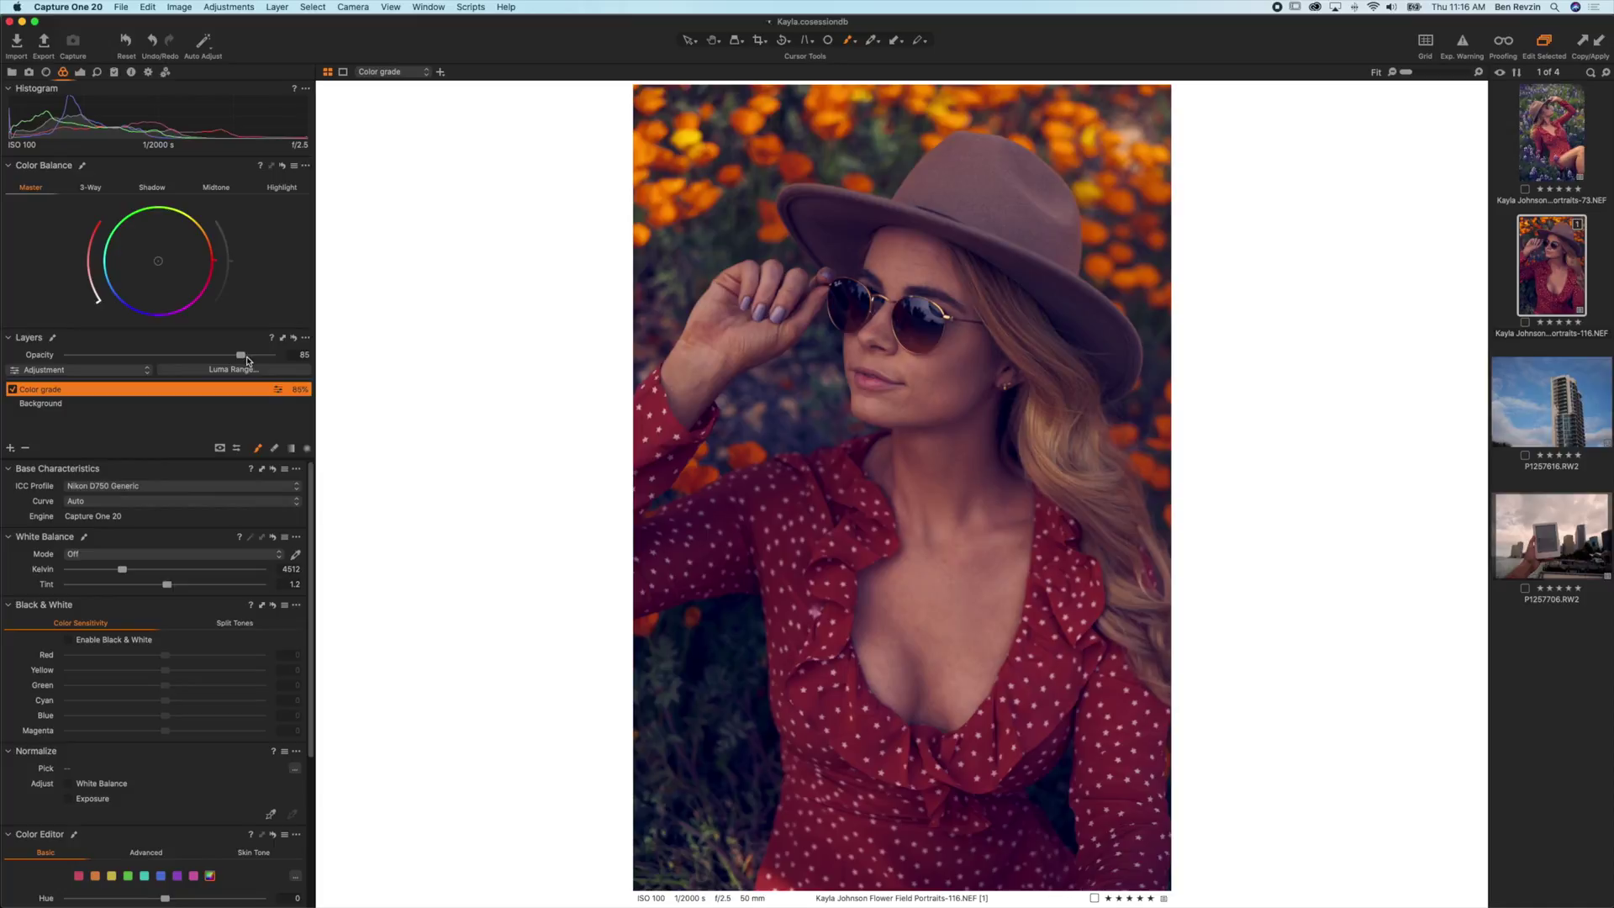
mouse_move(242, 360)
mouse_down()
mouse_move(289, 363)
mouse_move(109, 361)
mouse_move(251, 362)
mouse_up()
- Shift the shadow tint's hue on the 3-Way colour wheels
double_click(188, 389)
click(91, 187)
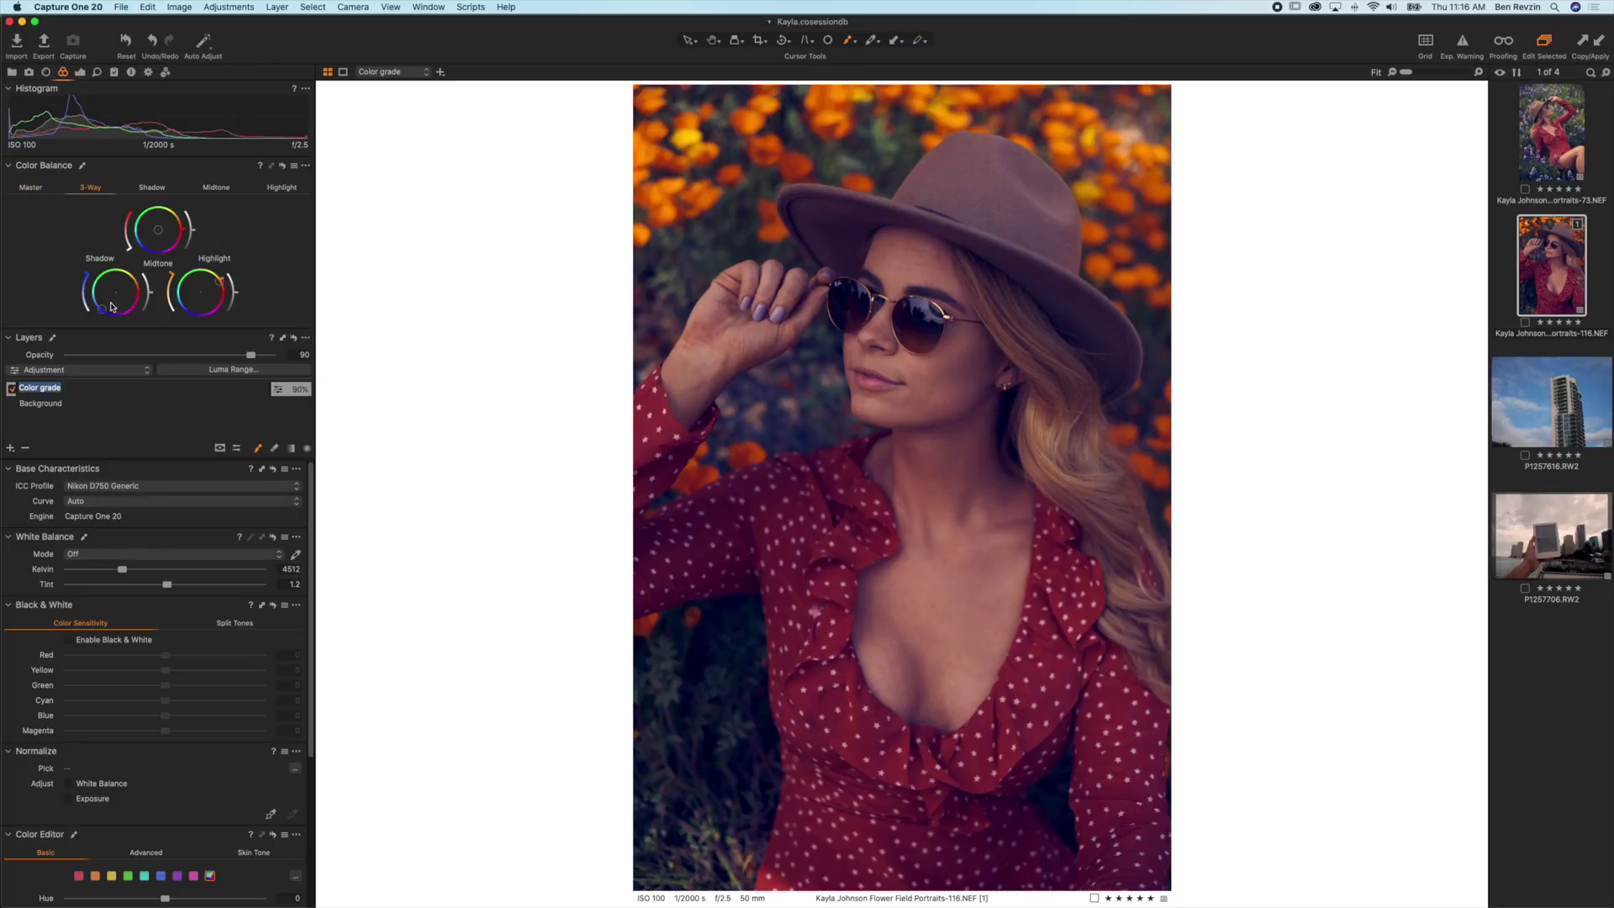
mouse_move(112, 308)
mouse_down()
mouse_move(121, 294)
mouse_move(105, 305)
mouse_up()
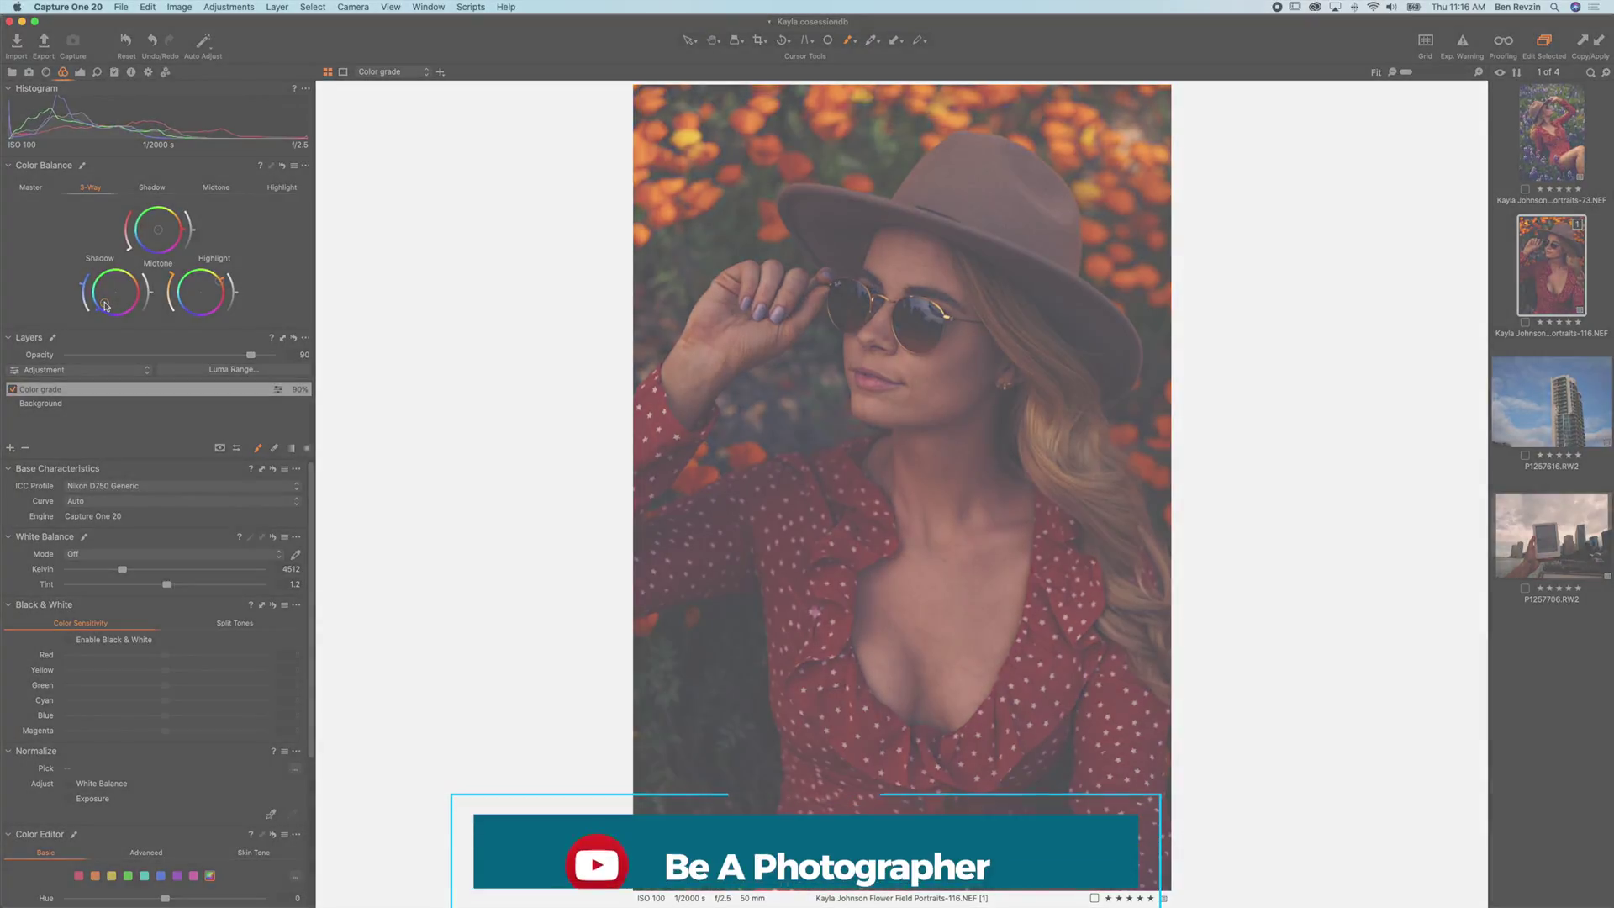